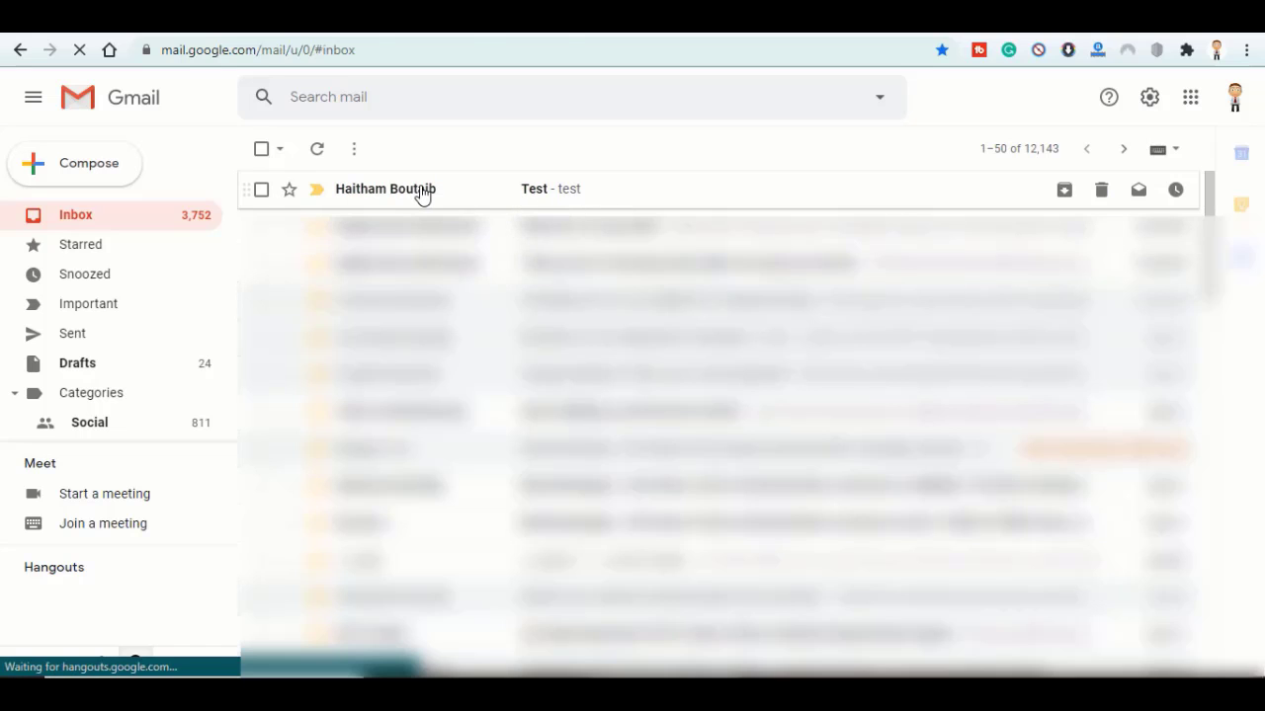
# Open the Test email in Gmail and select its custom-domain sender address
pyautogui.click(421, 193)
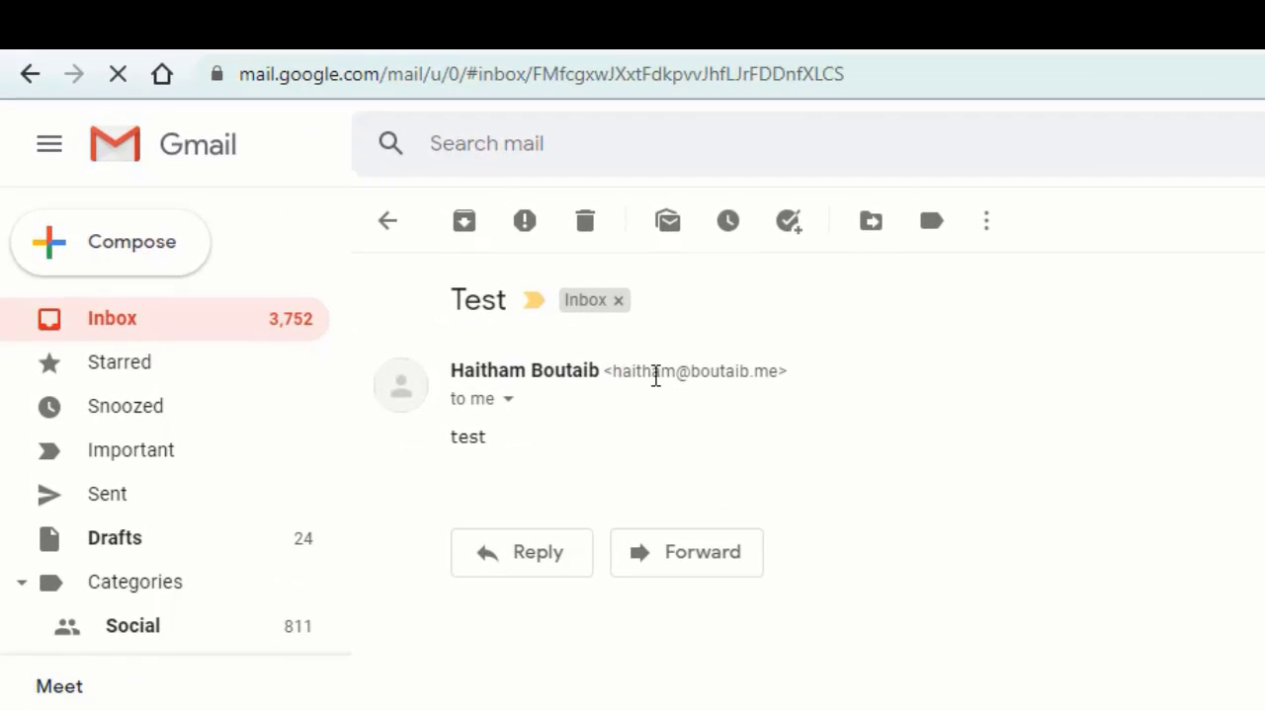
pyautogui.moveTo(612, 372); pyautogui.dragTo(780, 372)
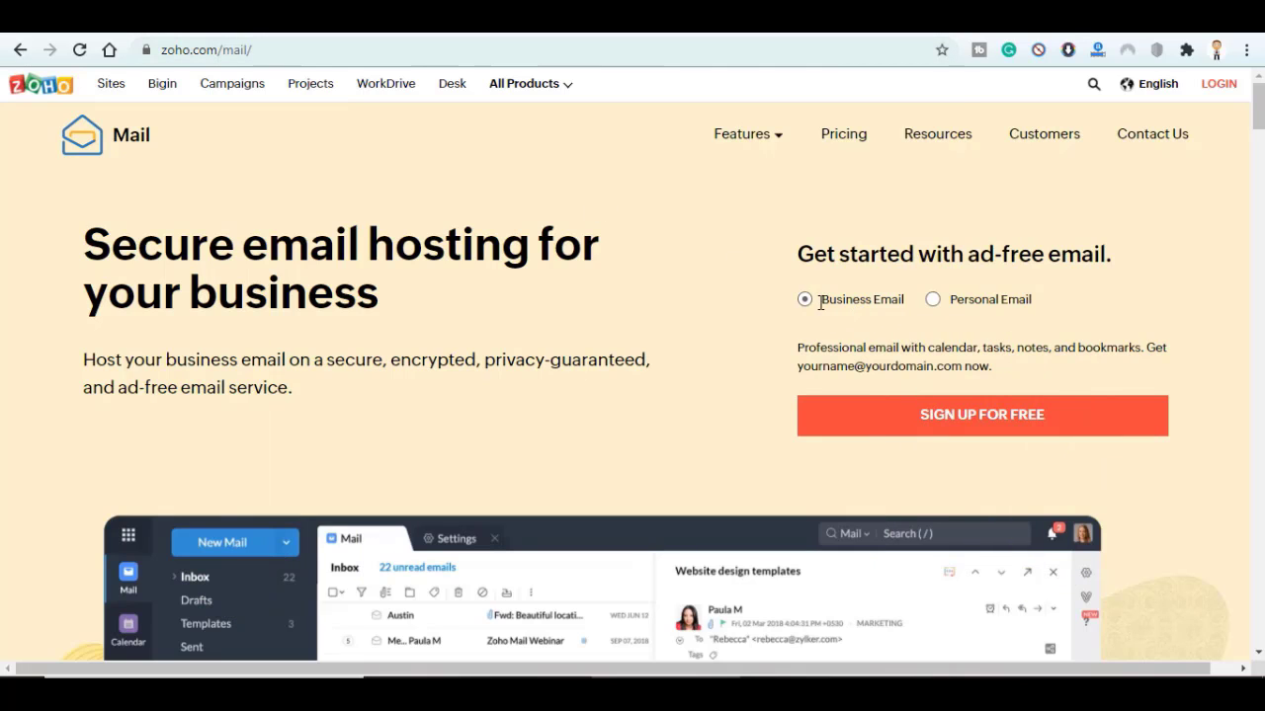
# Start the free Business Email sign-up and choose the Forever Free Plan
pyautogui.click(949, 415)
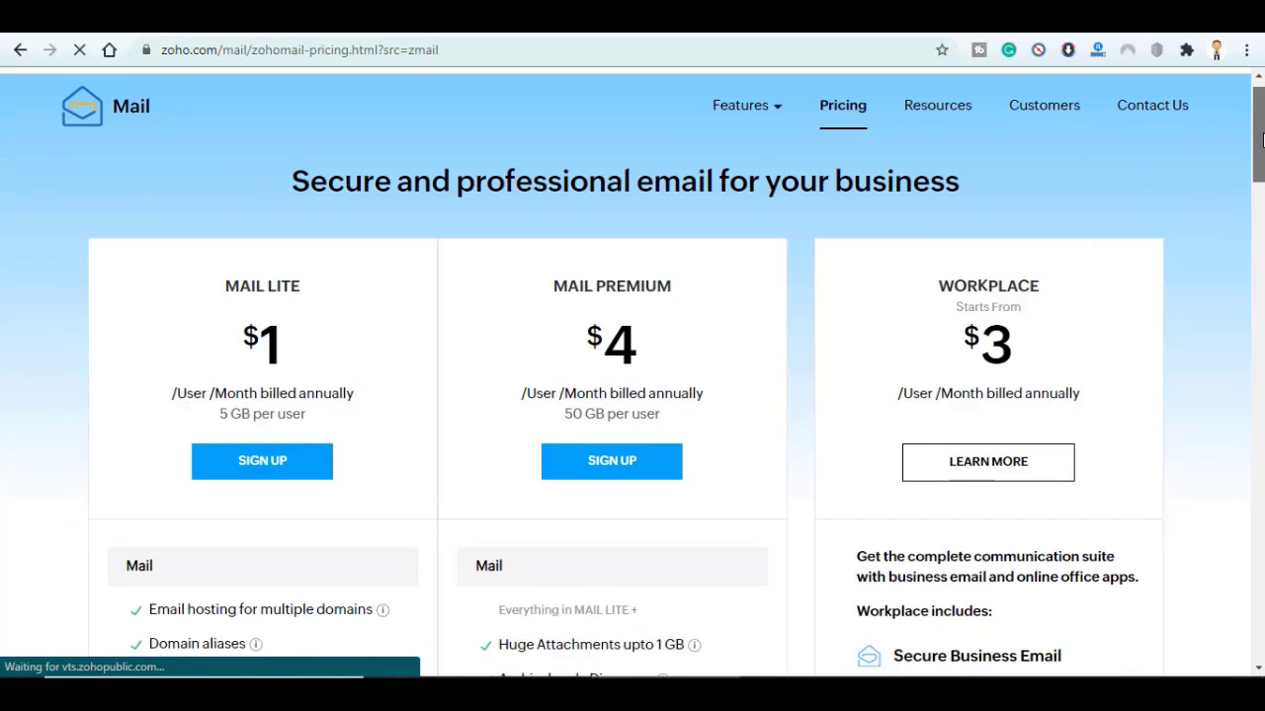
pyautogui.scroll(-3, 449, 453)
pyautogui.scroll(-5, 449, 453)
pyautogui.scroll(-4, 450, 453)
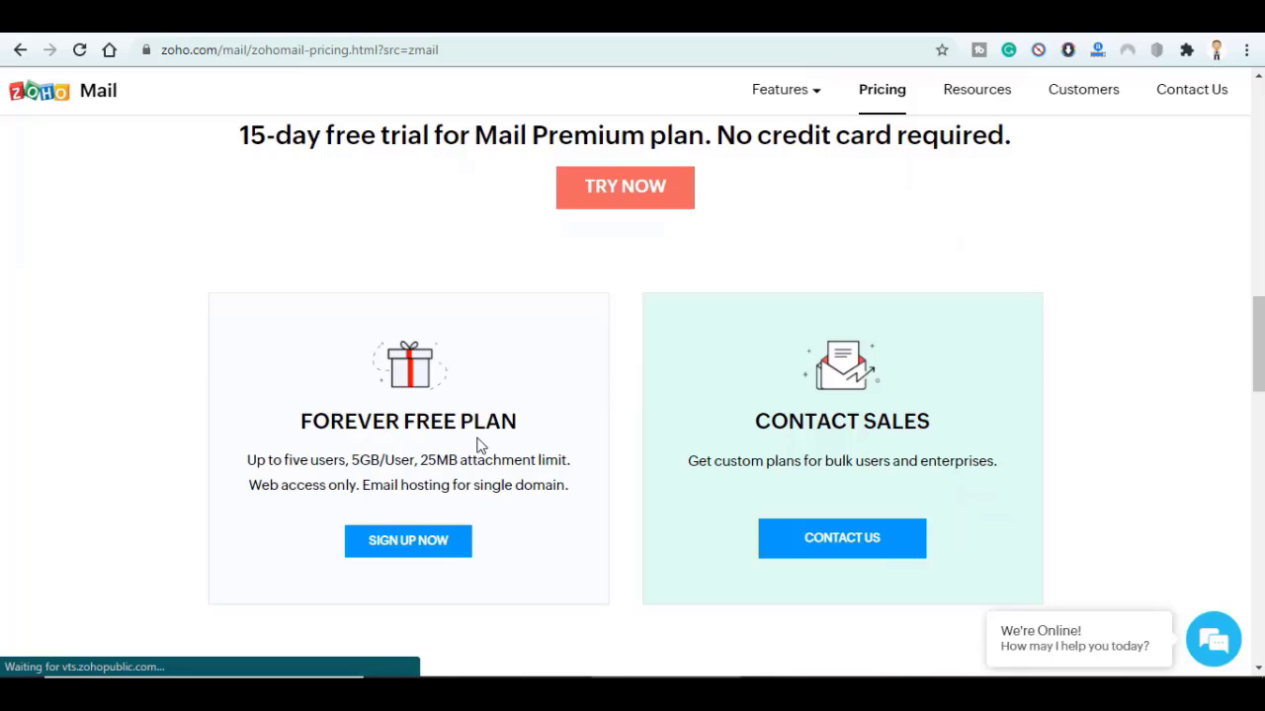
pyautogui.click(408, 542)
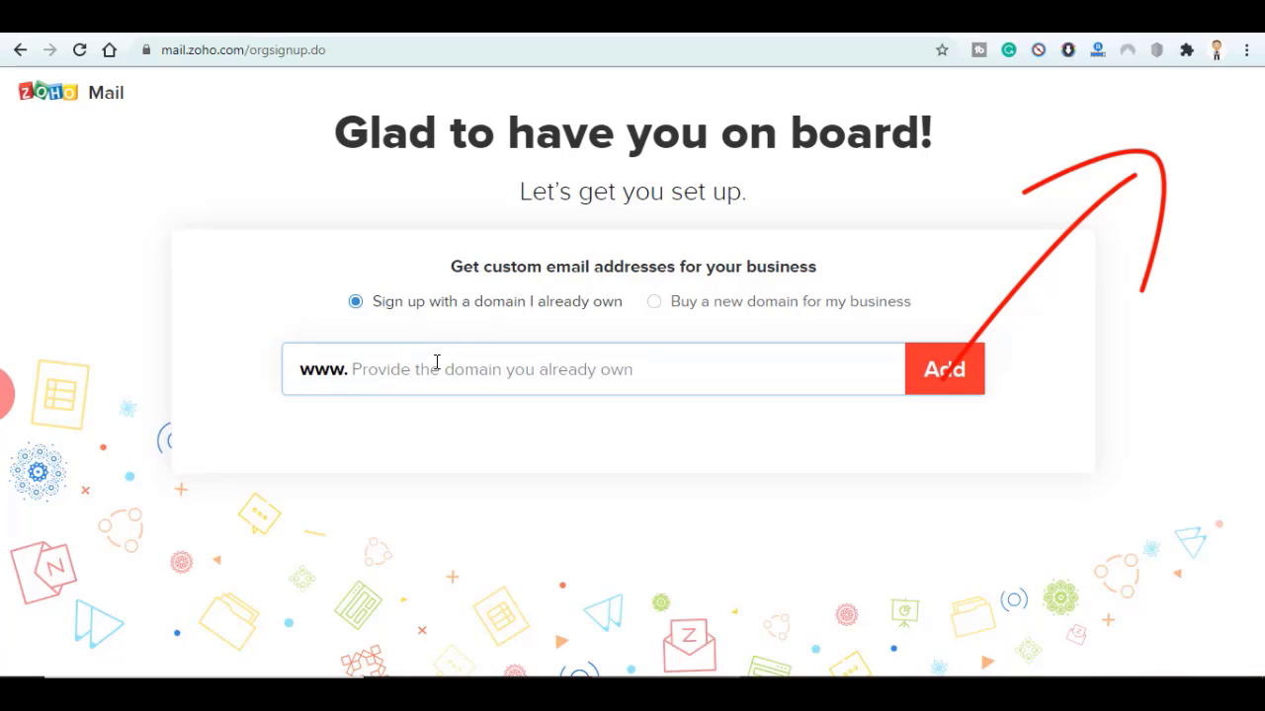
# Add the domain boutaib.me and fill in the administrator's name, username, phone and password
pyautogui.write('boutai')
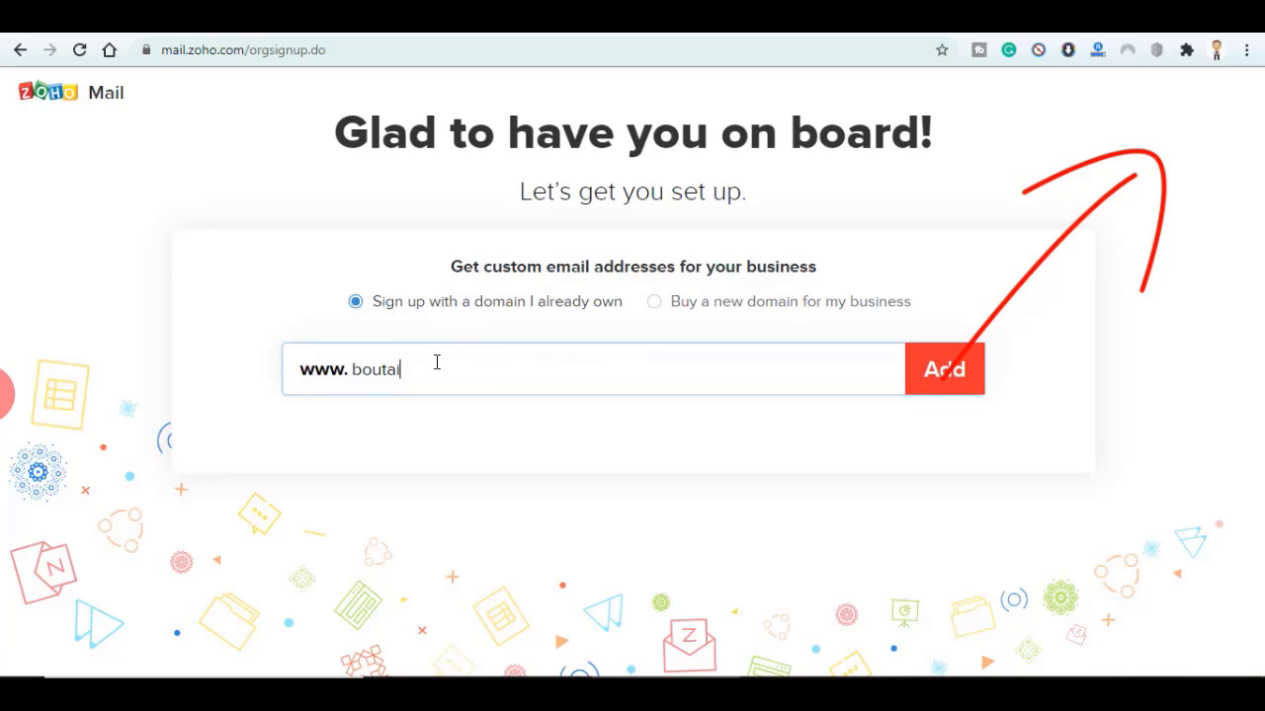
pyautogui.write('b.me')
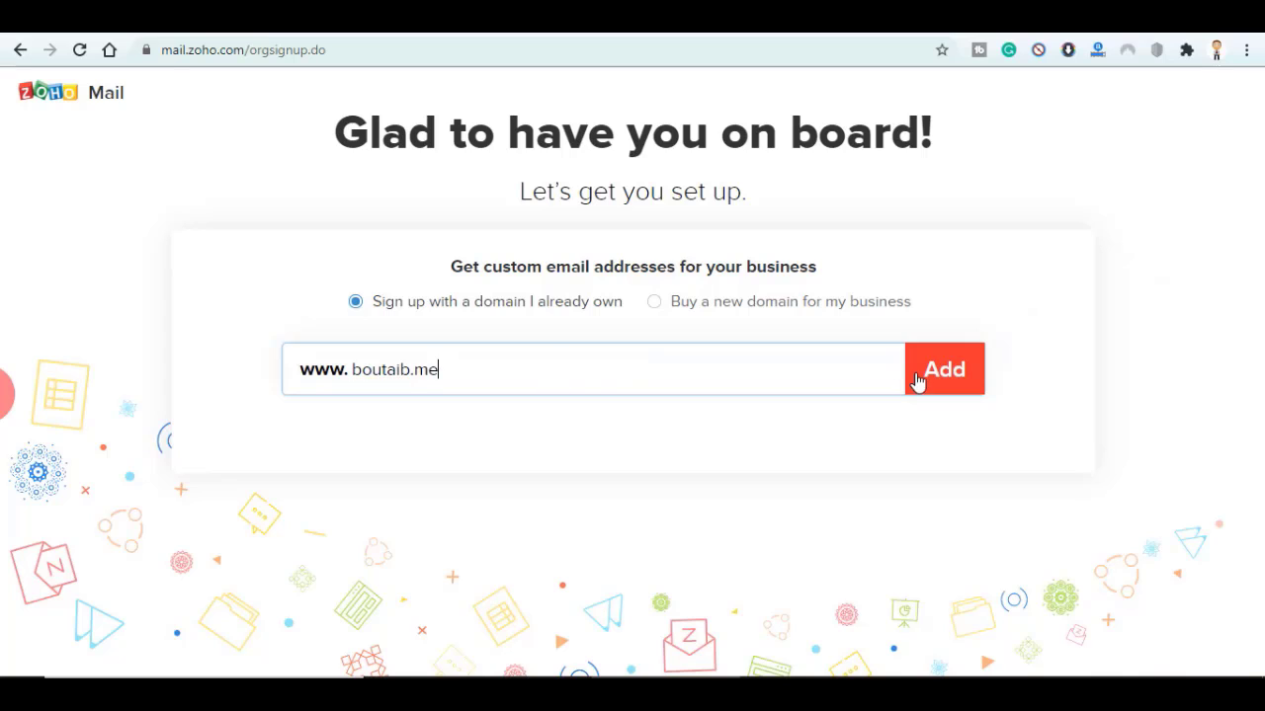
pyautogui.click(918, 380)
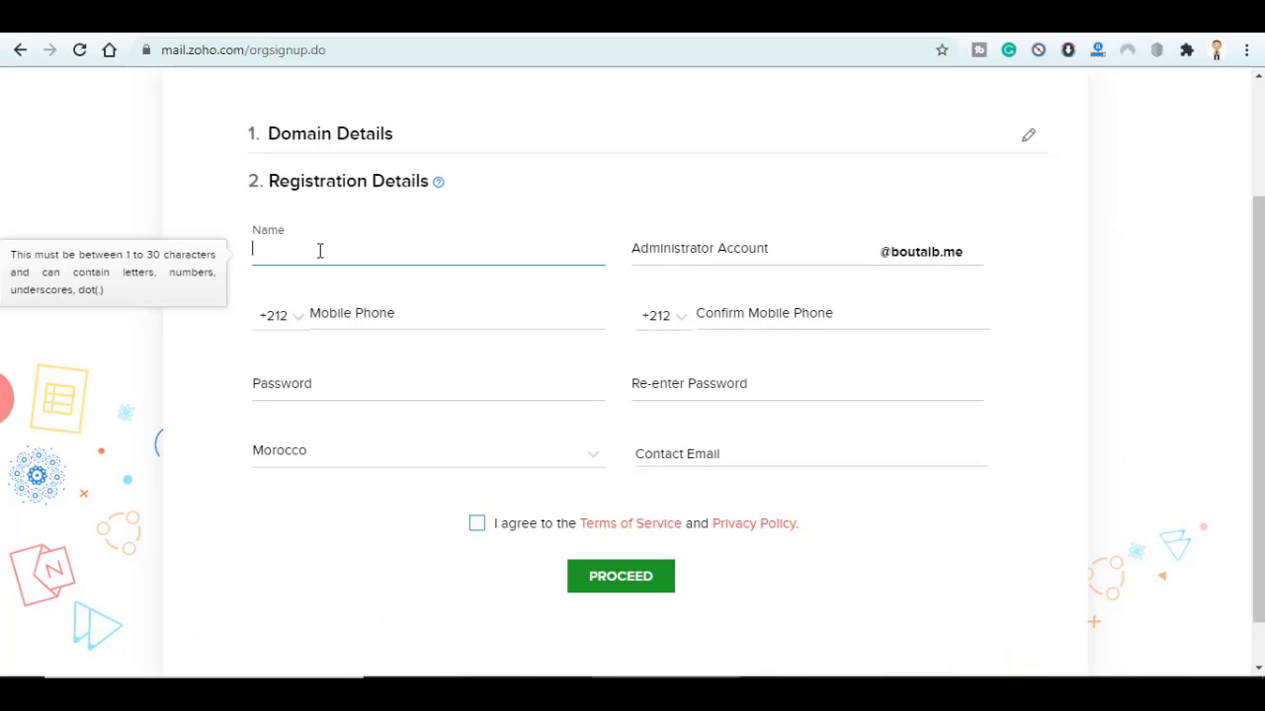
pyautogui.write('Haitham Boutaib')
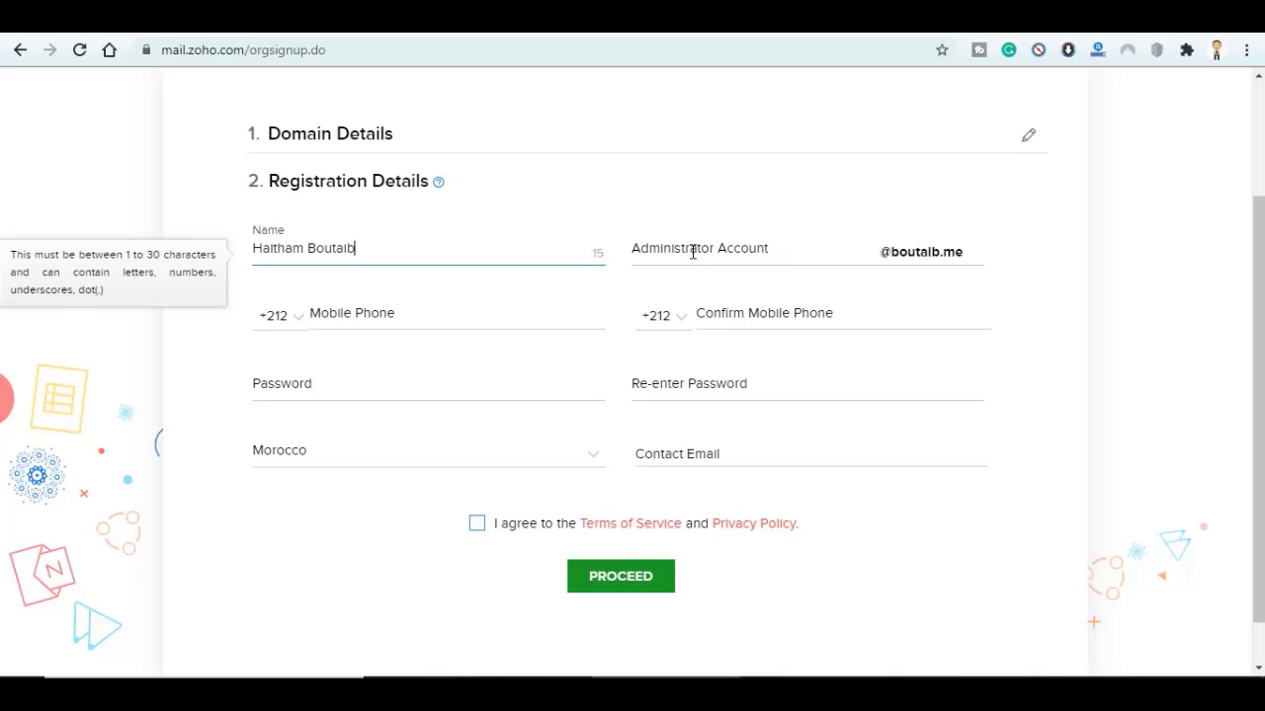
pyautogui.click(722, 253)
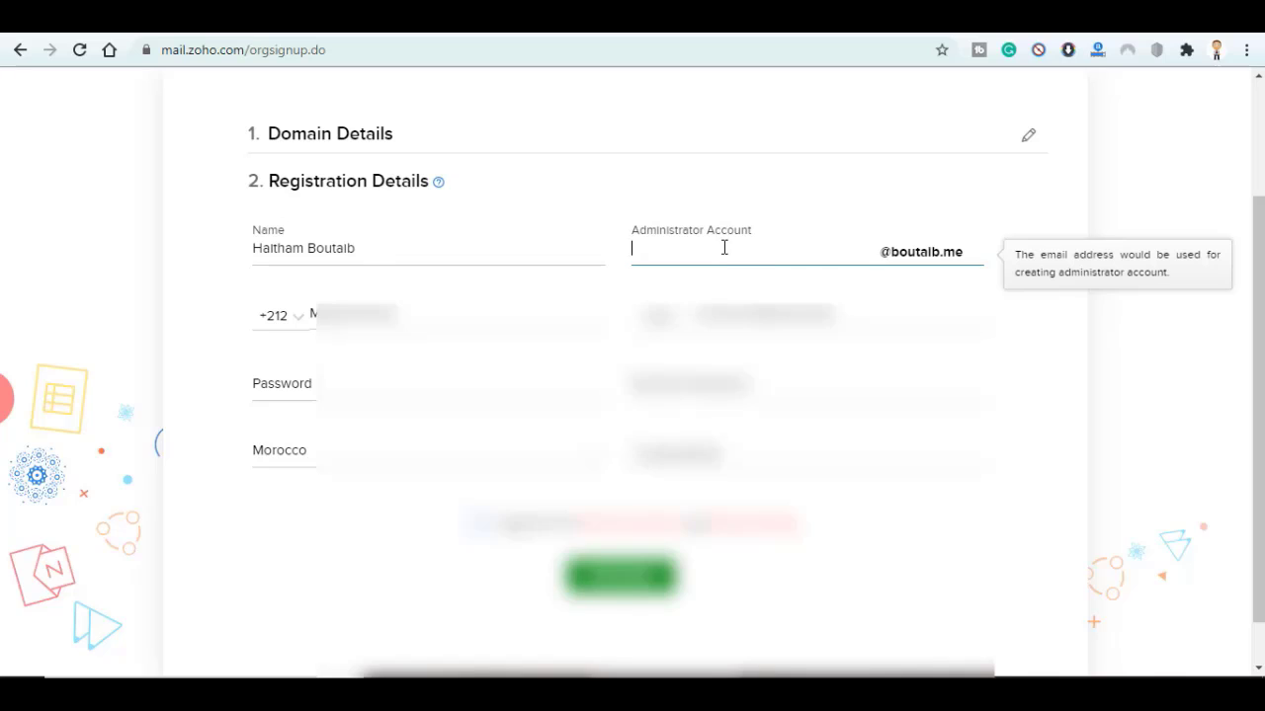
pyautogui.press('Tab')
pyautogui.press('Down')
pyautogui.press('Return')
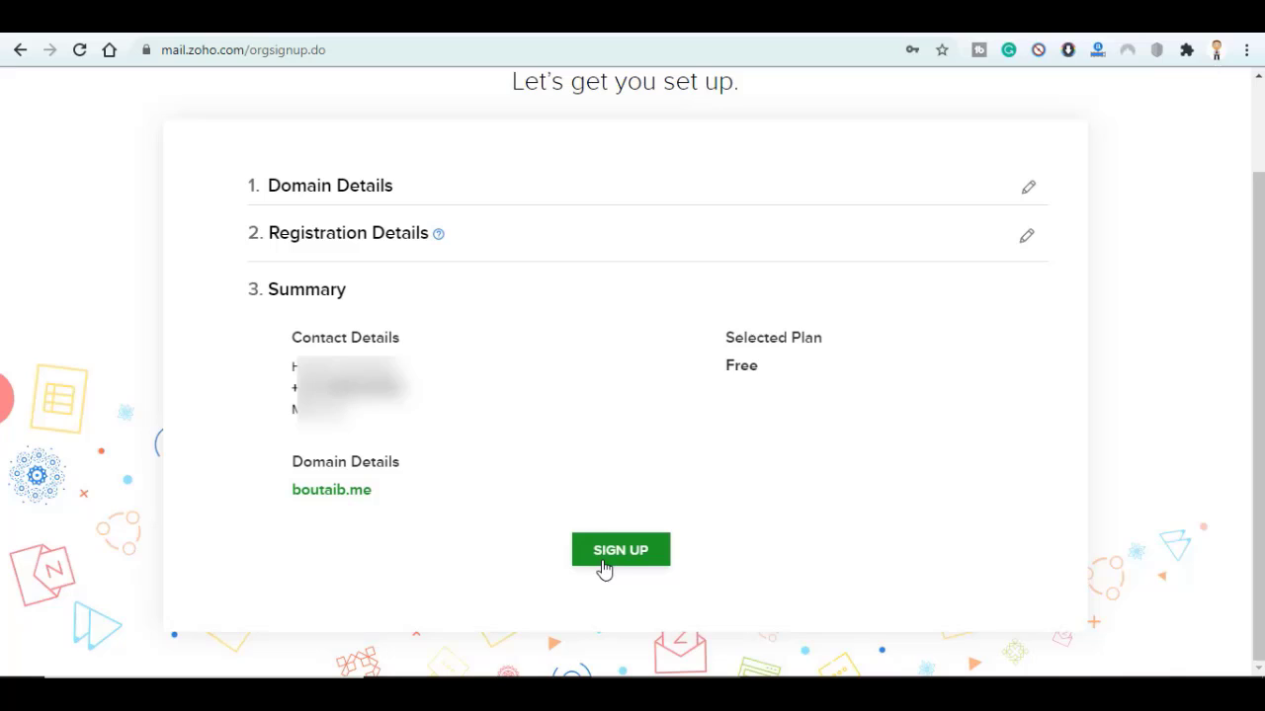
# Submit the sign-up and verify the mobile number with the received SMS code
pyautogui.click(614, 559)
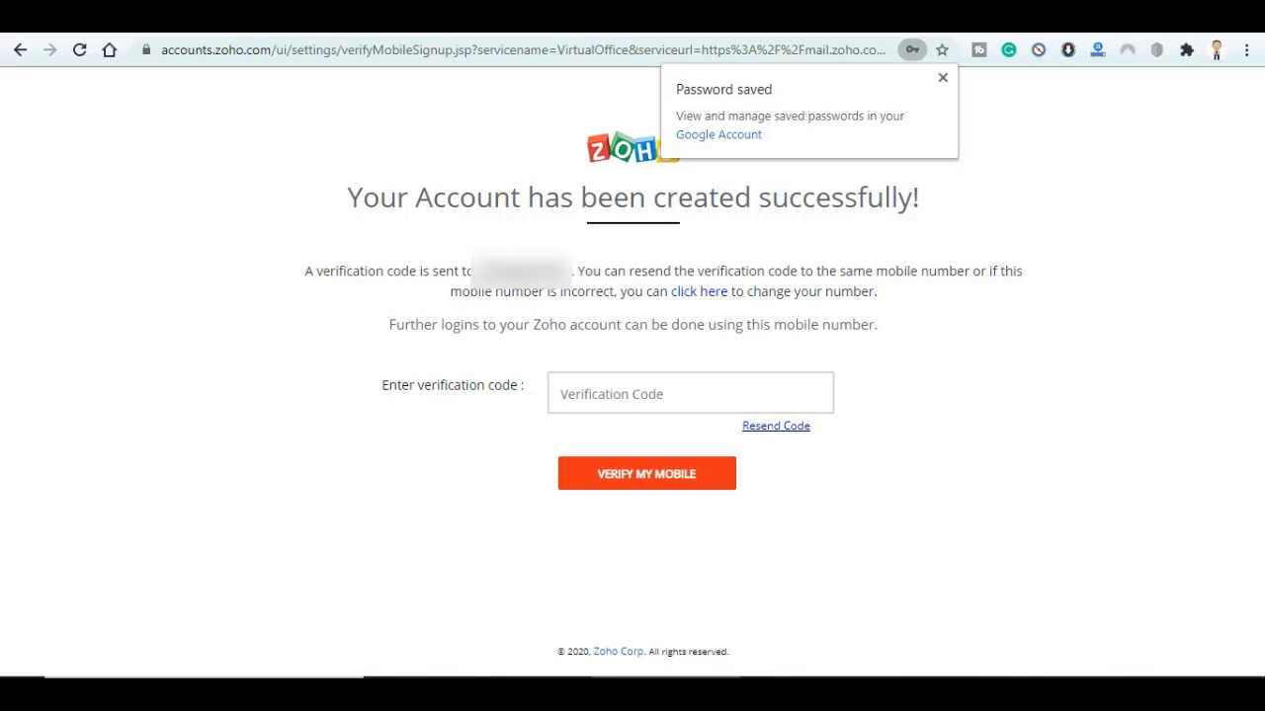
pyautogui.moveTo(473, 271); pyautogui.dragTo(574, 267)
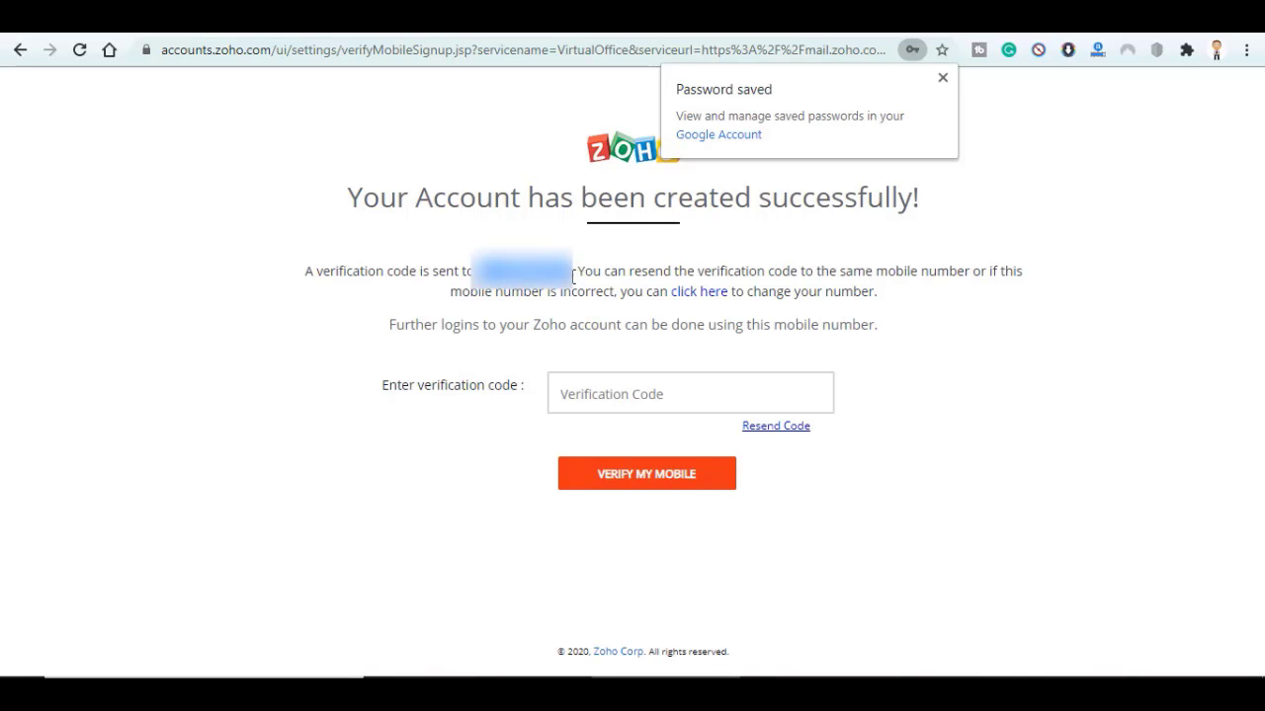
pyautogui.click(662, 398)
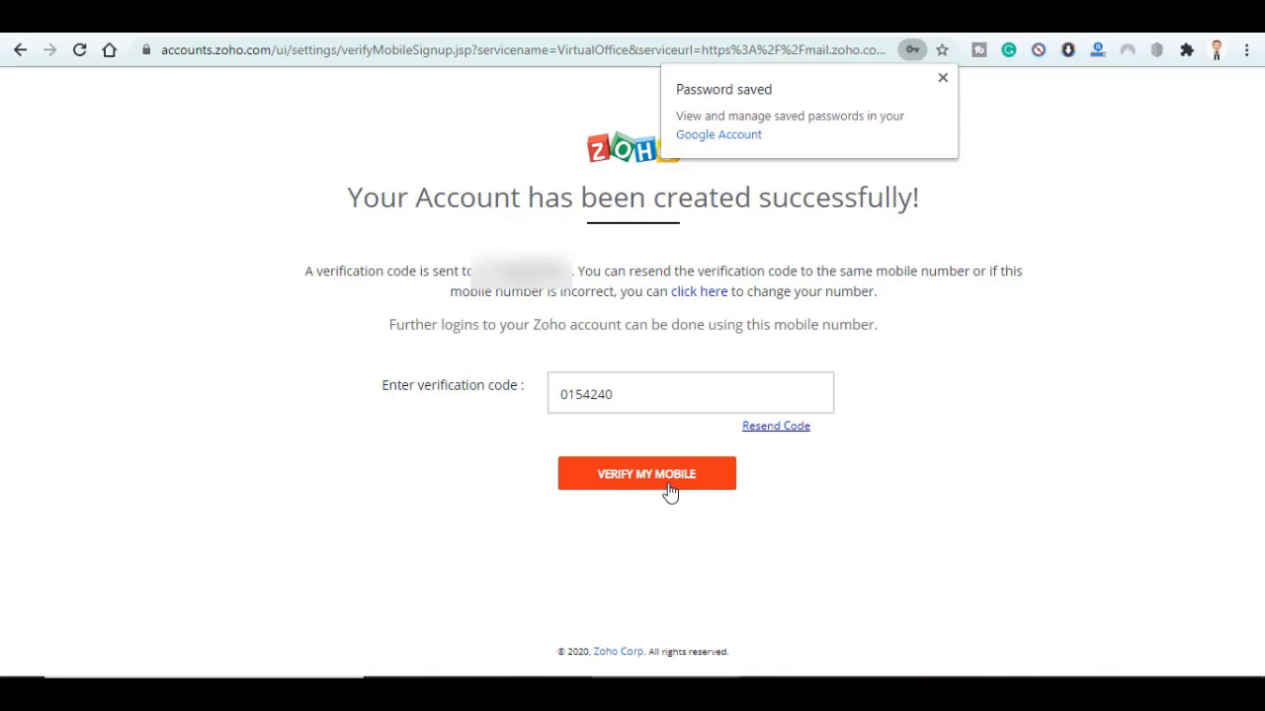
pyautogui.click(669, 492)
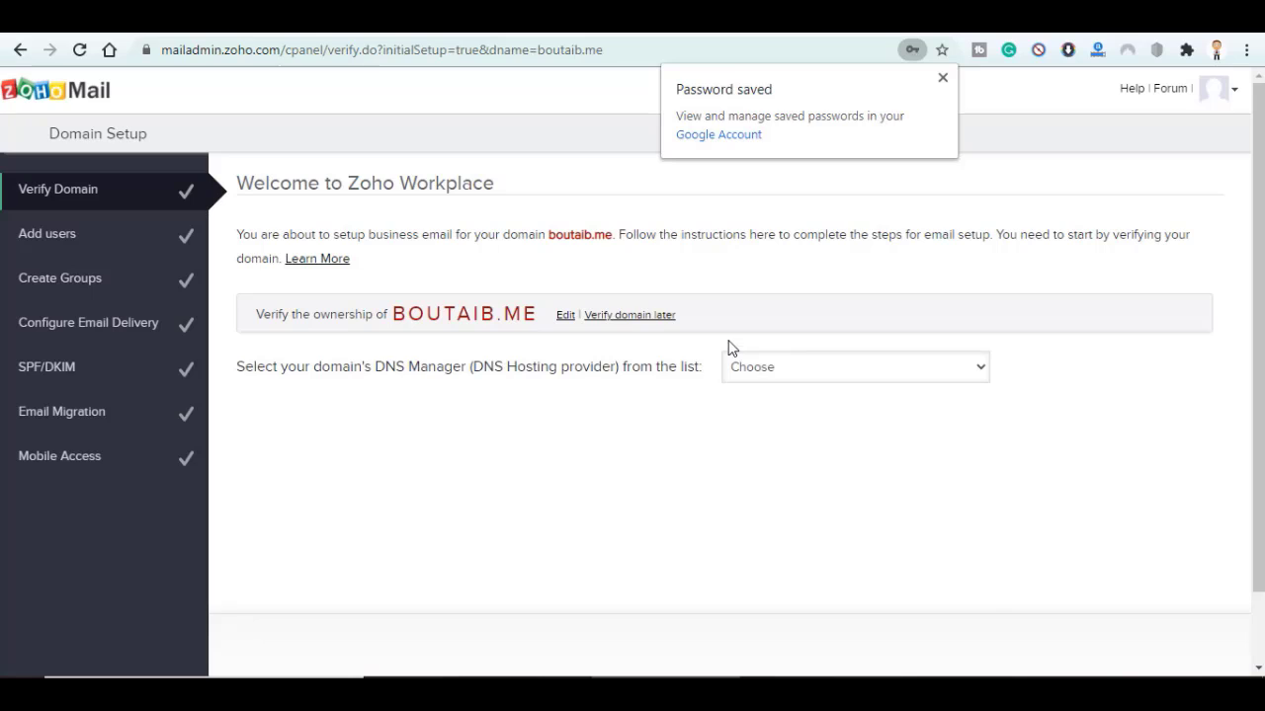
# Choose cPanel as the DNS manager and show the CNAME verification method
pyautogui.click(799, 370)
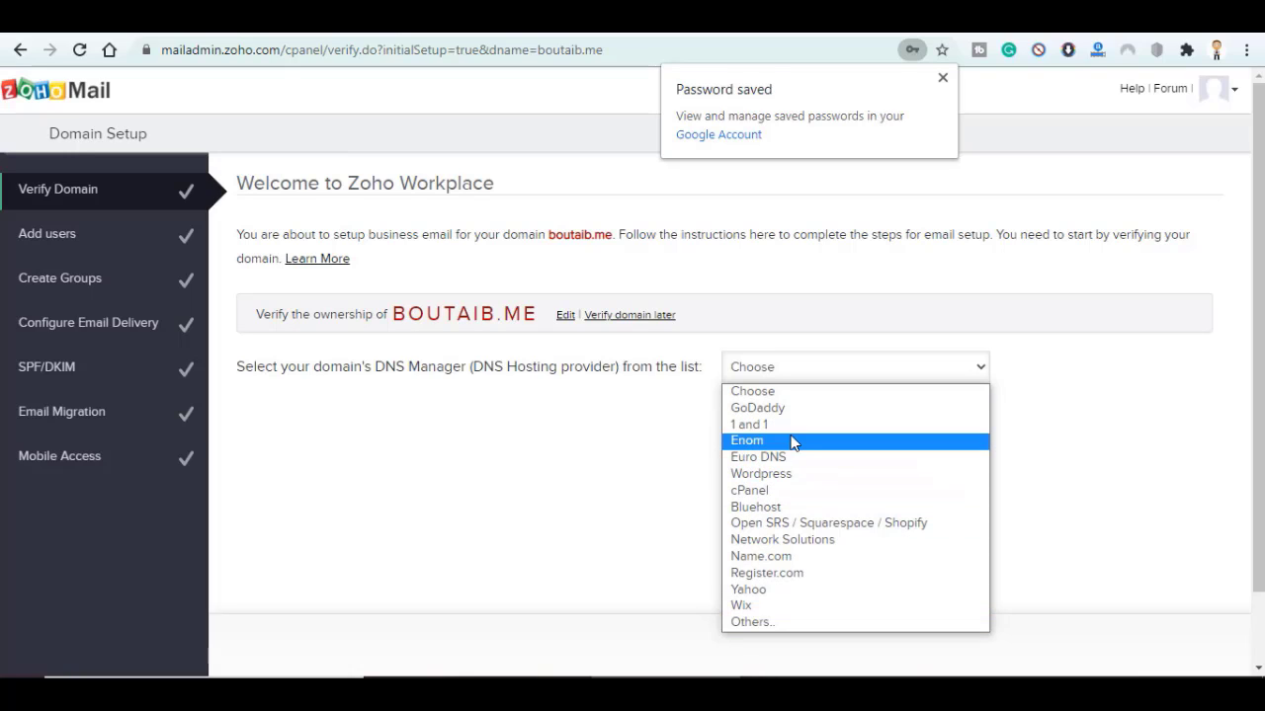
pyautogui.click(761, 491)
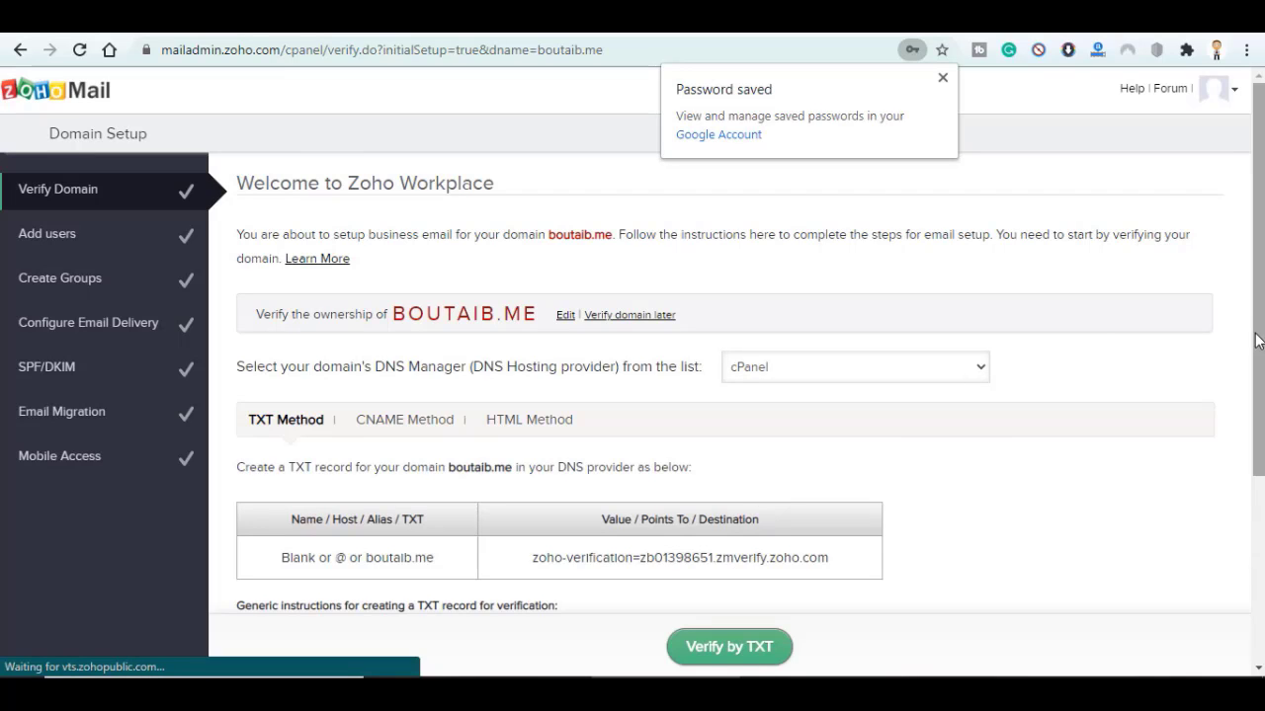
pyautogui.scroll(-1, 1260, 400)
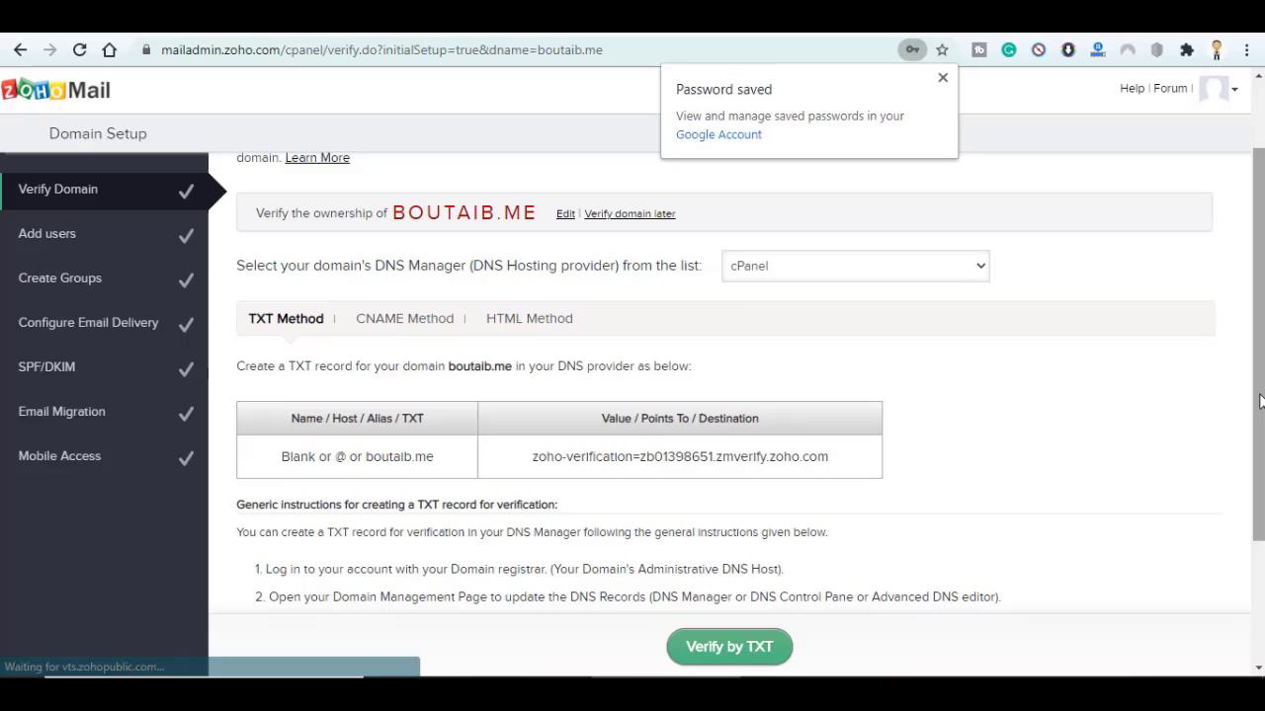
pyautogui.click(391, 321)
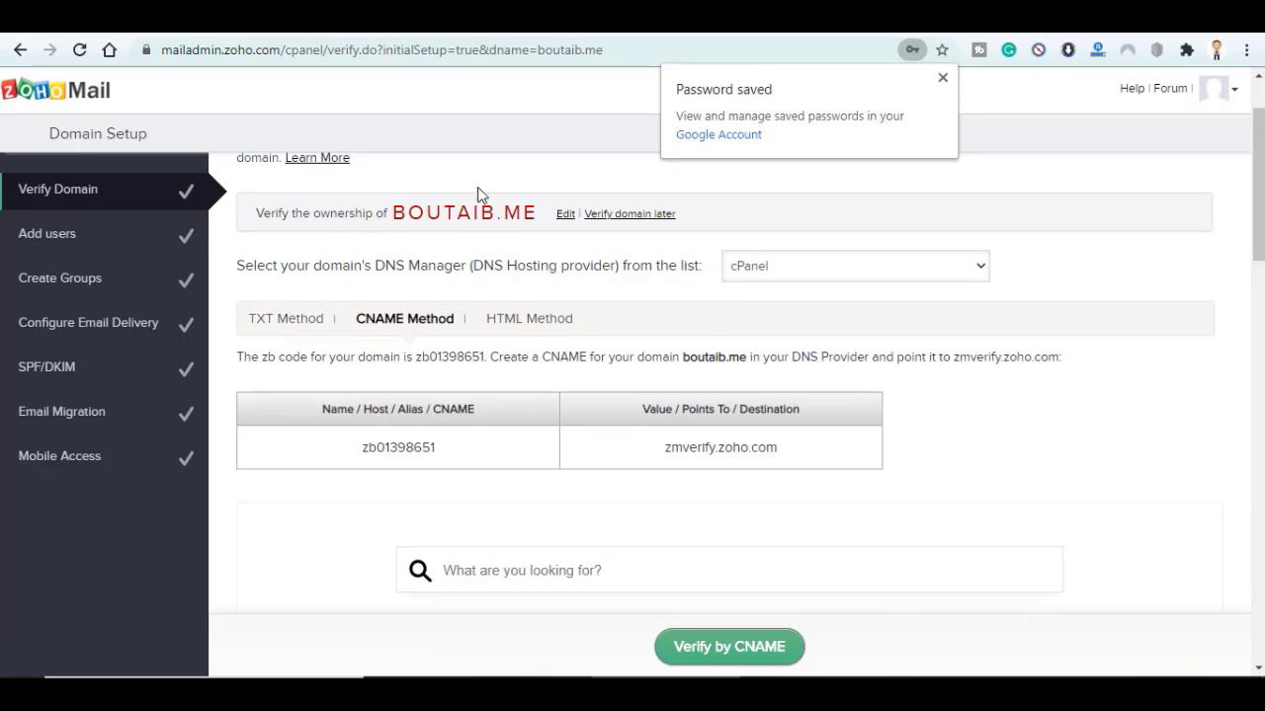
# Start a new CNAME record in Hostinger with host zb01398651 copied from Zoho
pyautogui.click(621, 32)
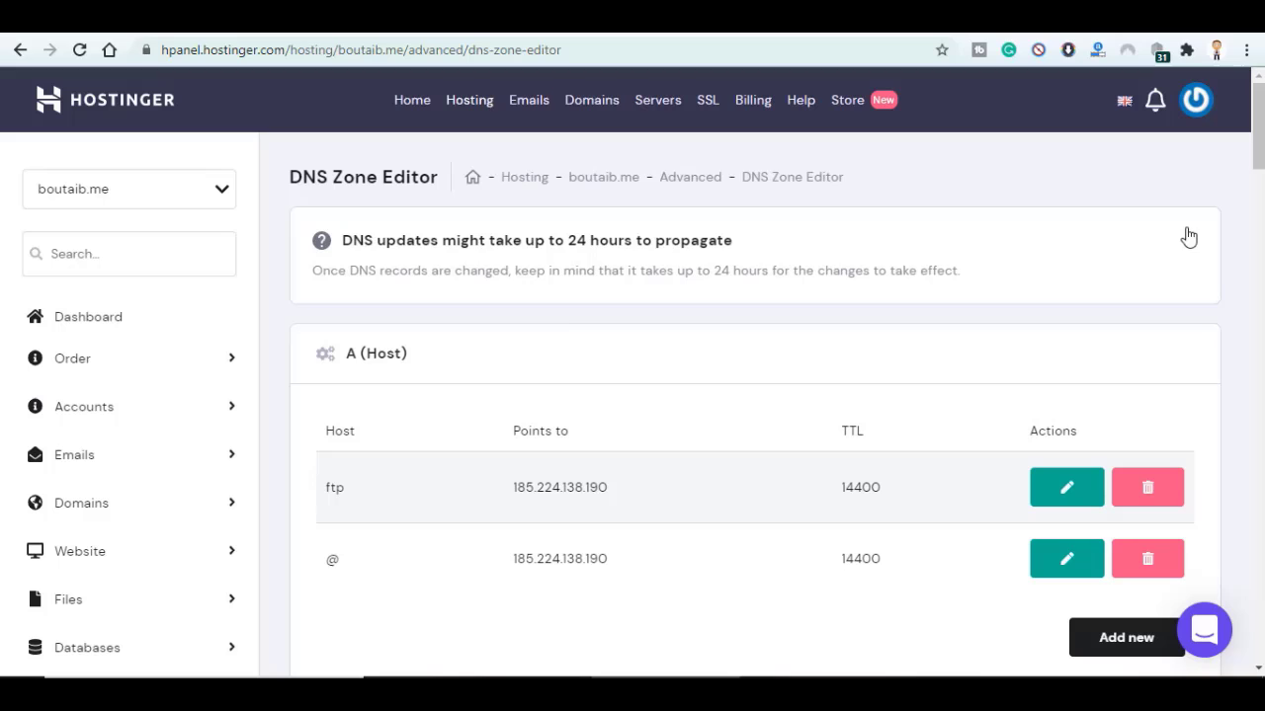
pyautogui.click(1194, 29)
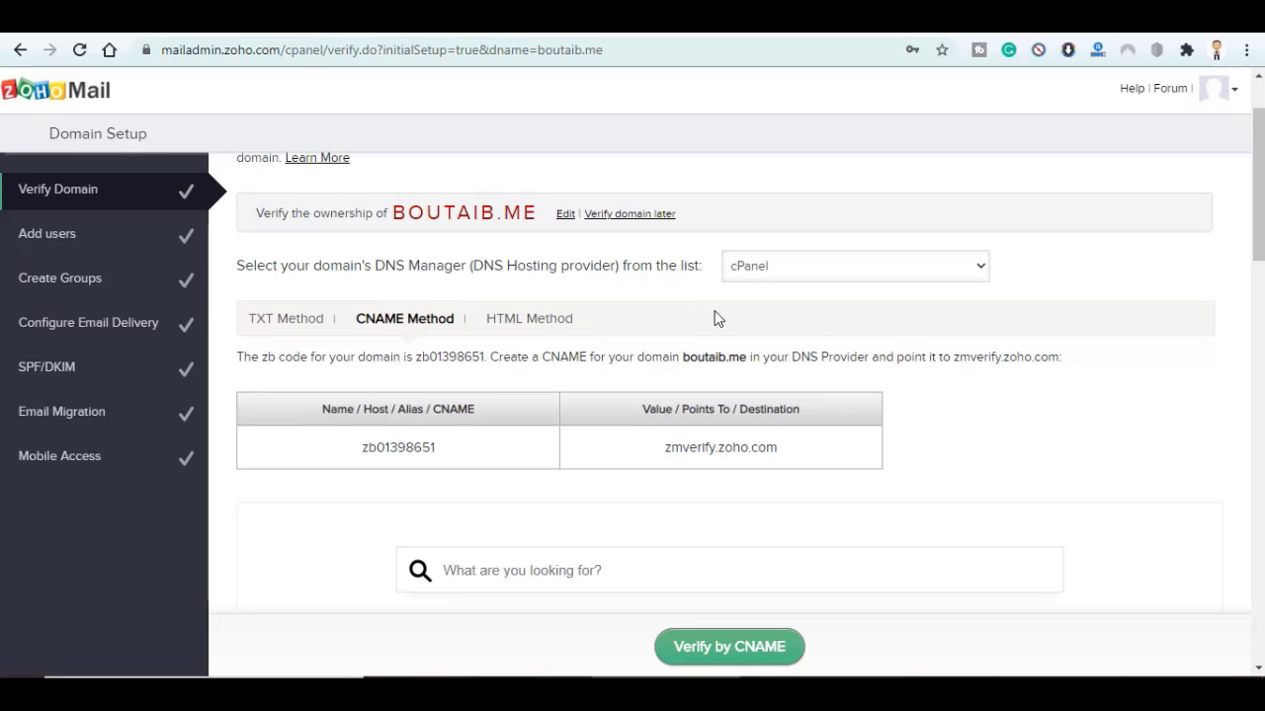
pyautogui.click(374, 451)
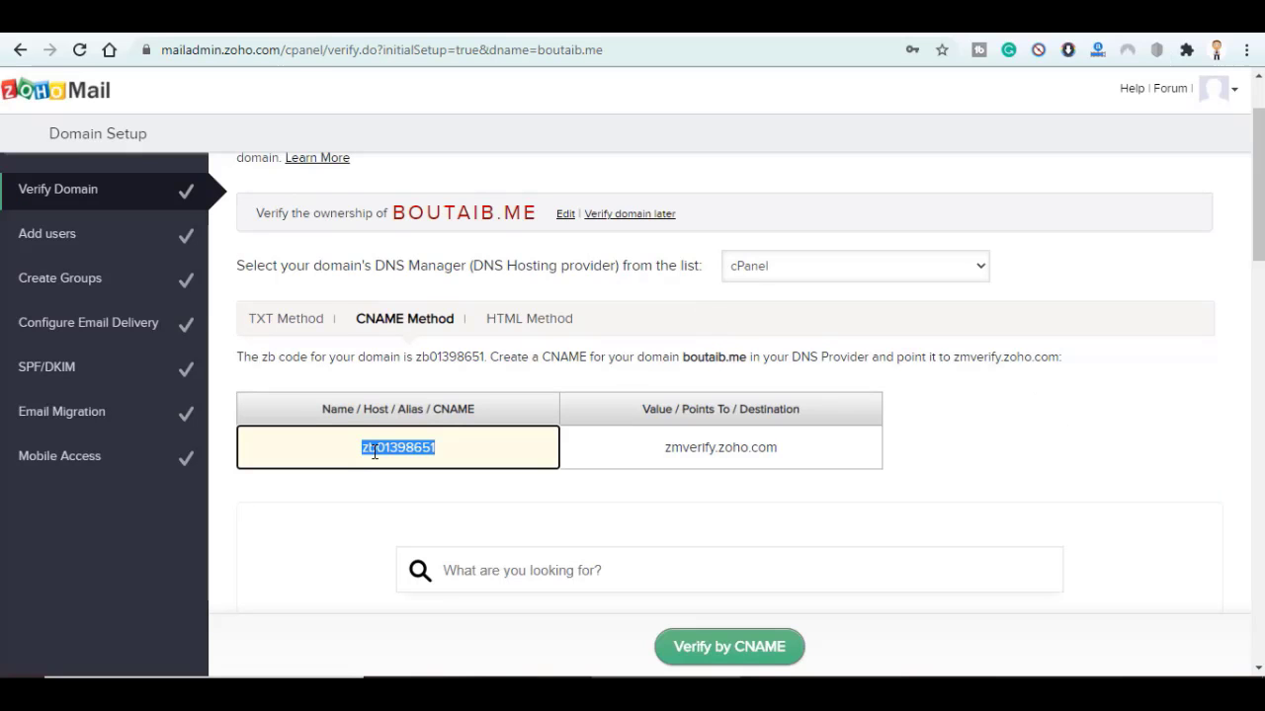
pyautogui.hotkey('ctrl', 'shift', 'Tab')
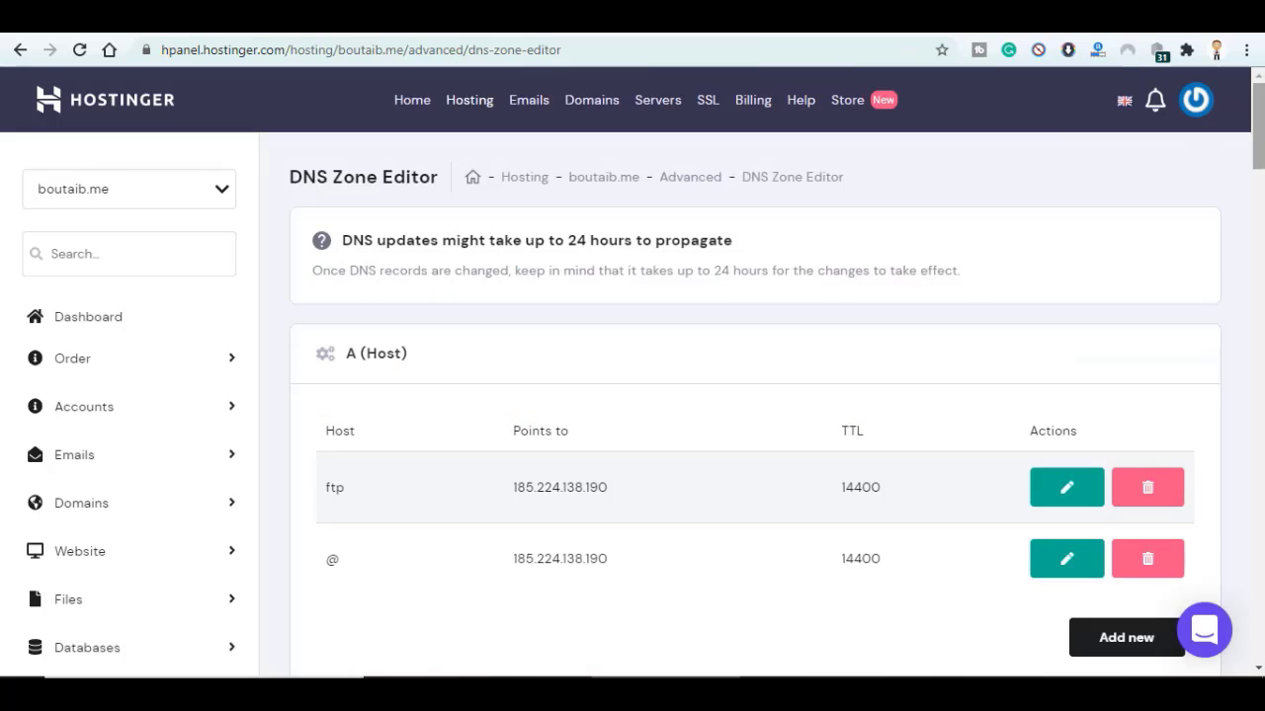
pyautogui.scroll(-10, 751, 395)
pyautogui.scroll(-5, 1223, 369)
pyautogui.scroll(15, 1222, 370)
pyautogui.scroll(-3, 1222, 370)
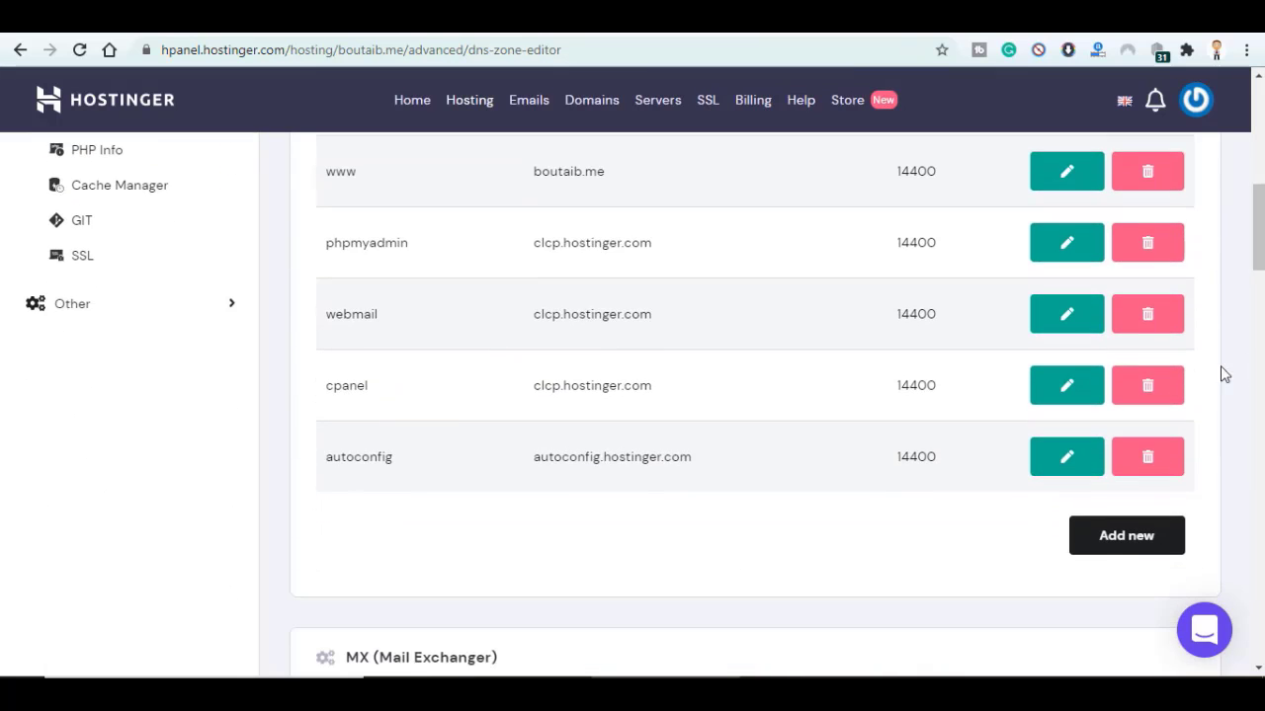
pyautogui.click(1109, 553)
pyautogui.click(464, 186)
pyautogui.hotkey('ctrl', 'v')
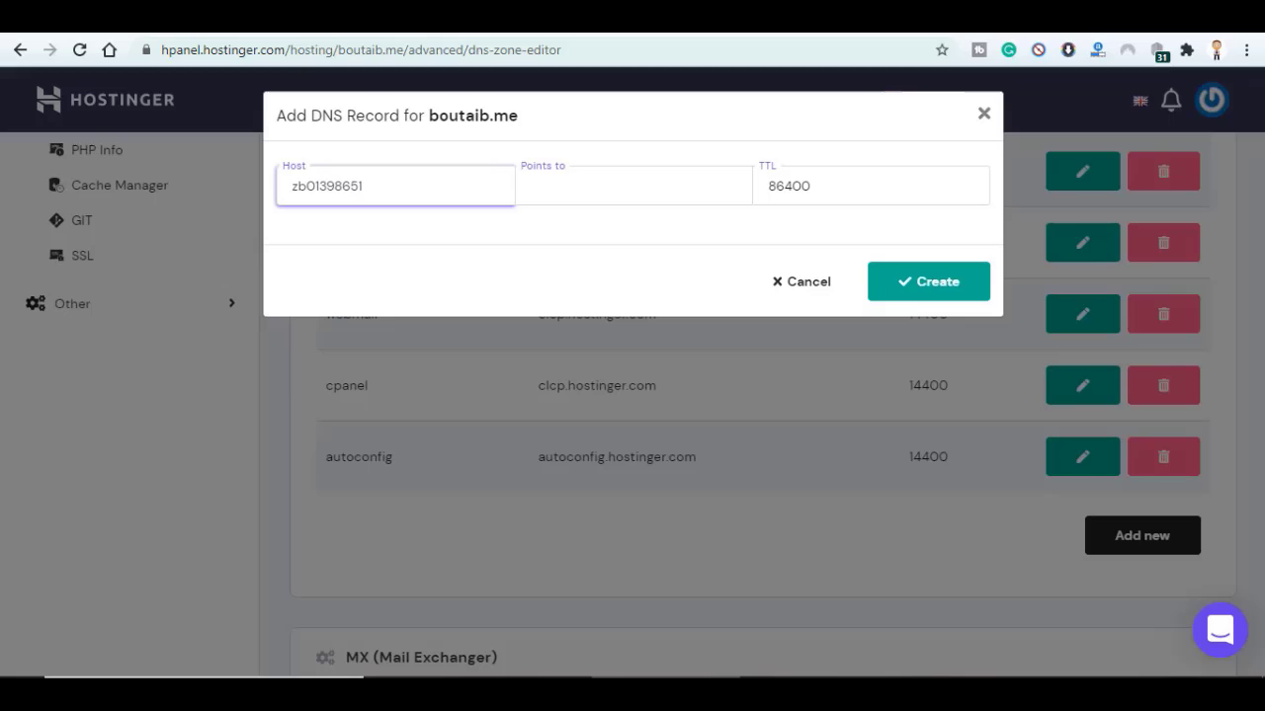
# Point the CNAME record to zmverify.zoho.com, create it, and return to Zoho
pyautogui.hotkey('ctrl', 'Tab')
pyautogui.click(697, 444)
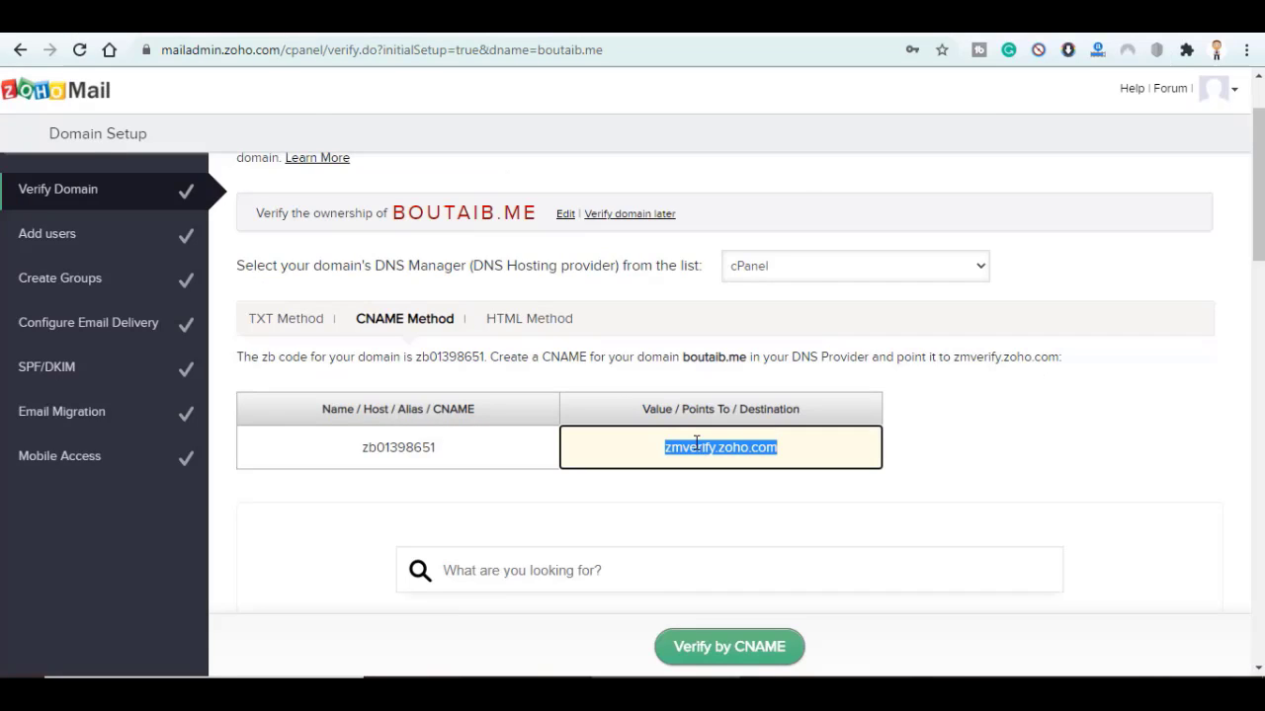
pyautogui.hotkey('ctrl', 'c')
pyautogui.hotkey('ctrl', 'Tab')
pyautogui.click(593, 178)
pyautogui.hotkey('ctrl', 'v')
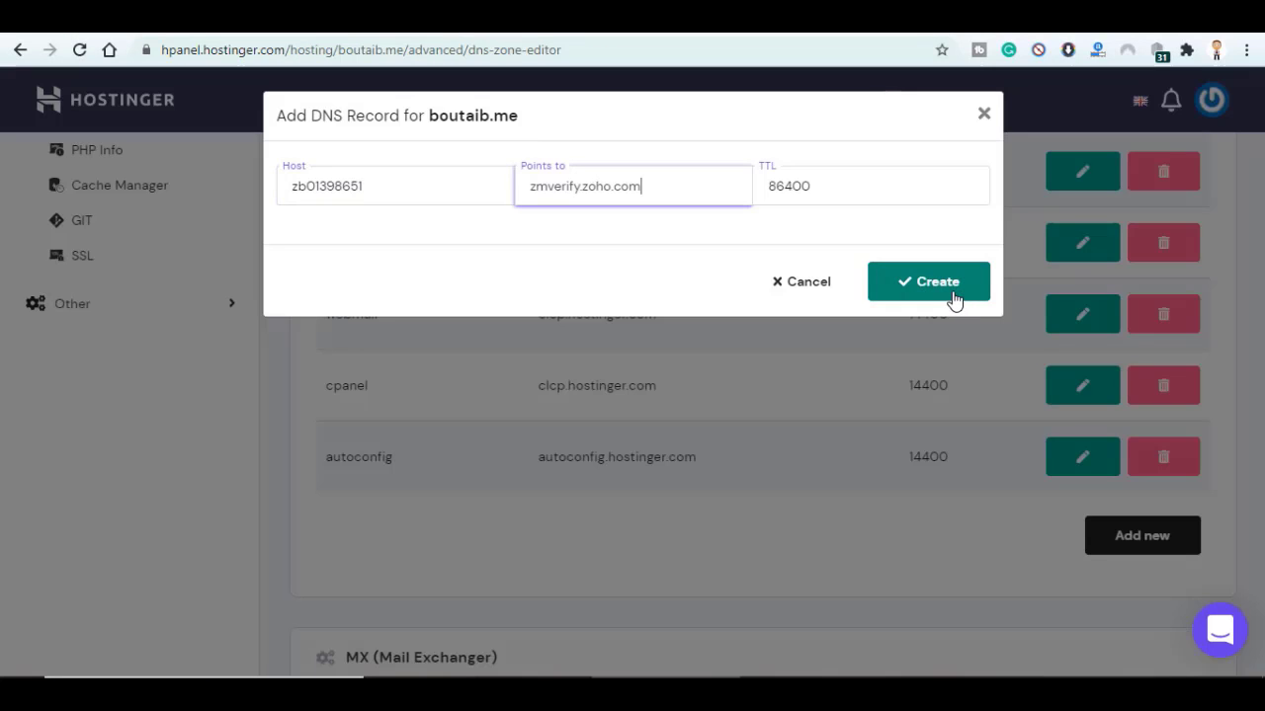
pyautogui.click(952, 293)
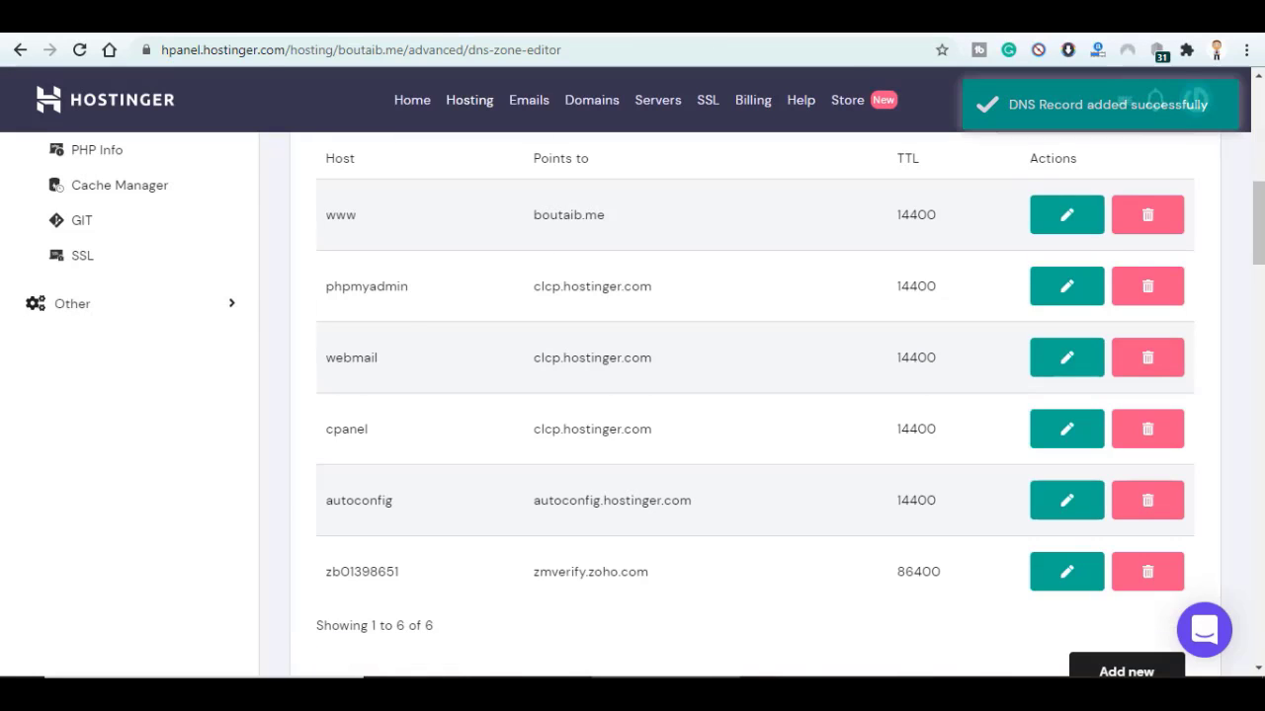
pyautogui.hotkey('ctrl', 'Tab')
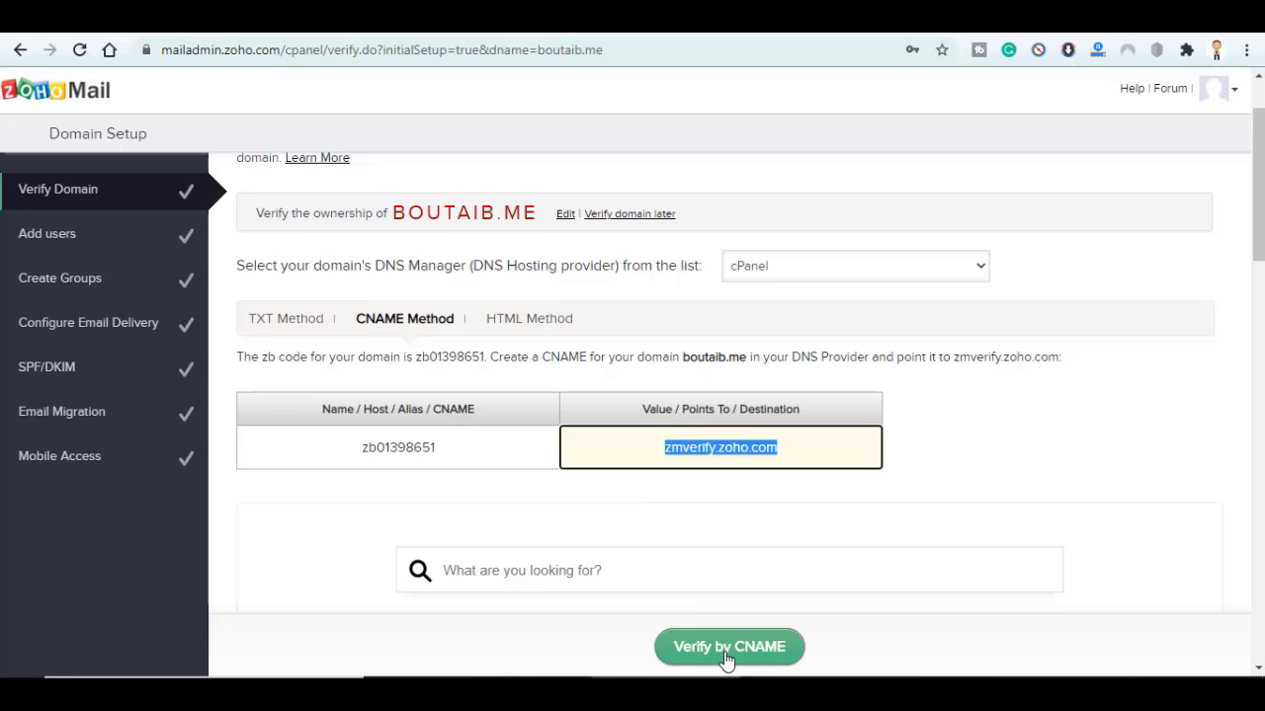
# Verify boutaib.me by CNAME and create the first account with the suggested username
pyautogui.click(725, 660)
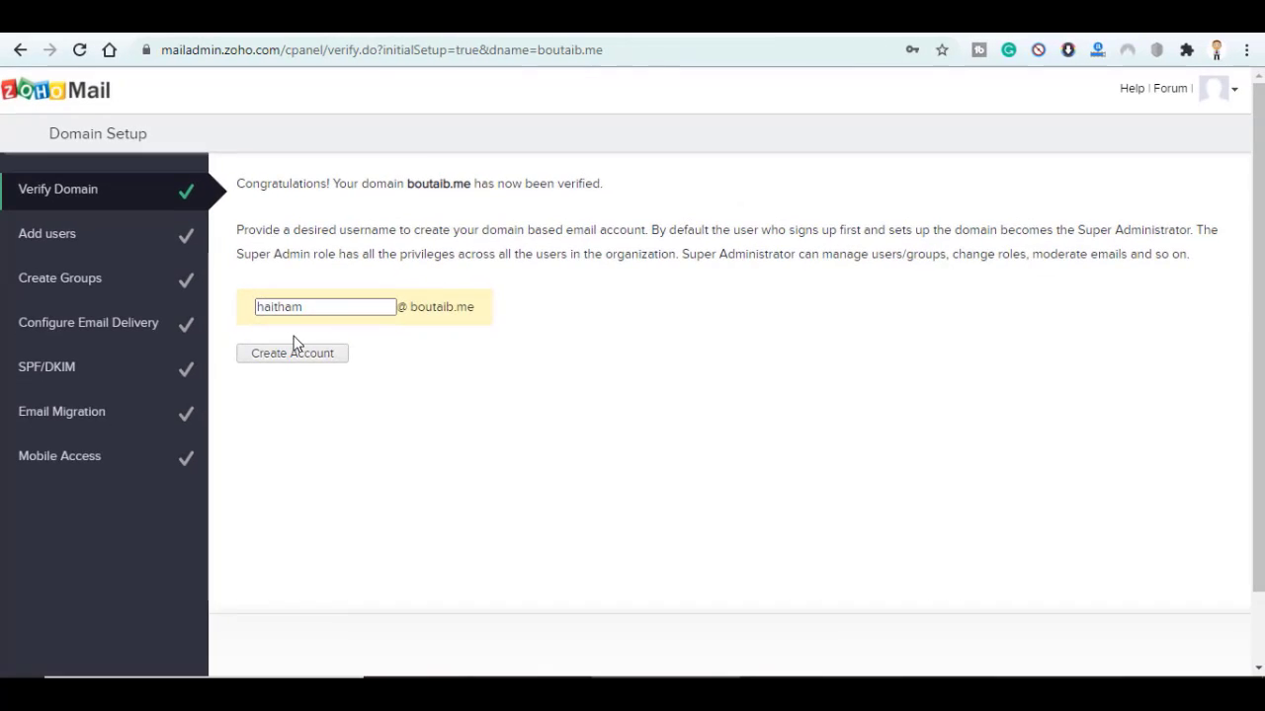
pyautogui.click(292, 354)
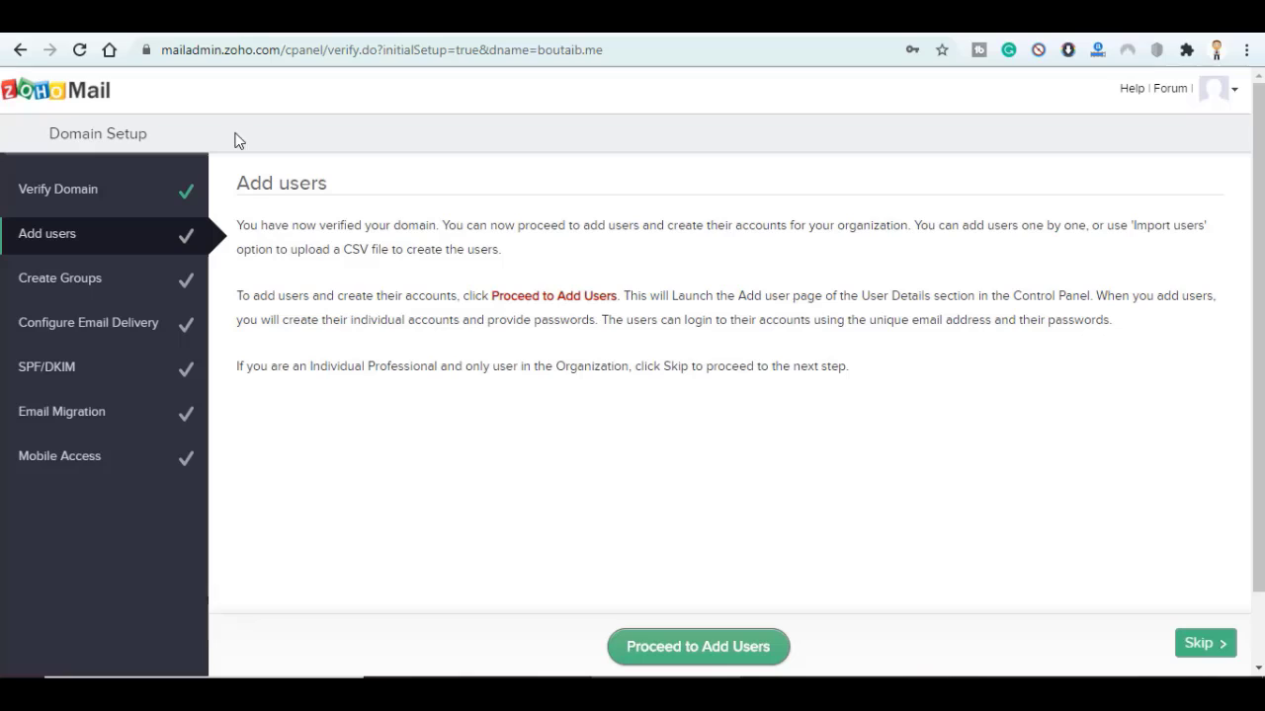
# Create the admin user on boutaib.me with a password, not forcing a change at first login
pyautogui.click(683, 648)
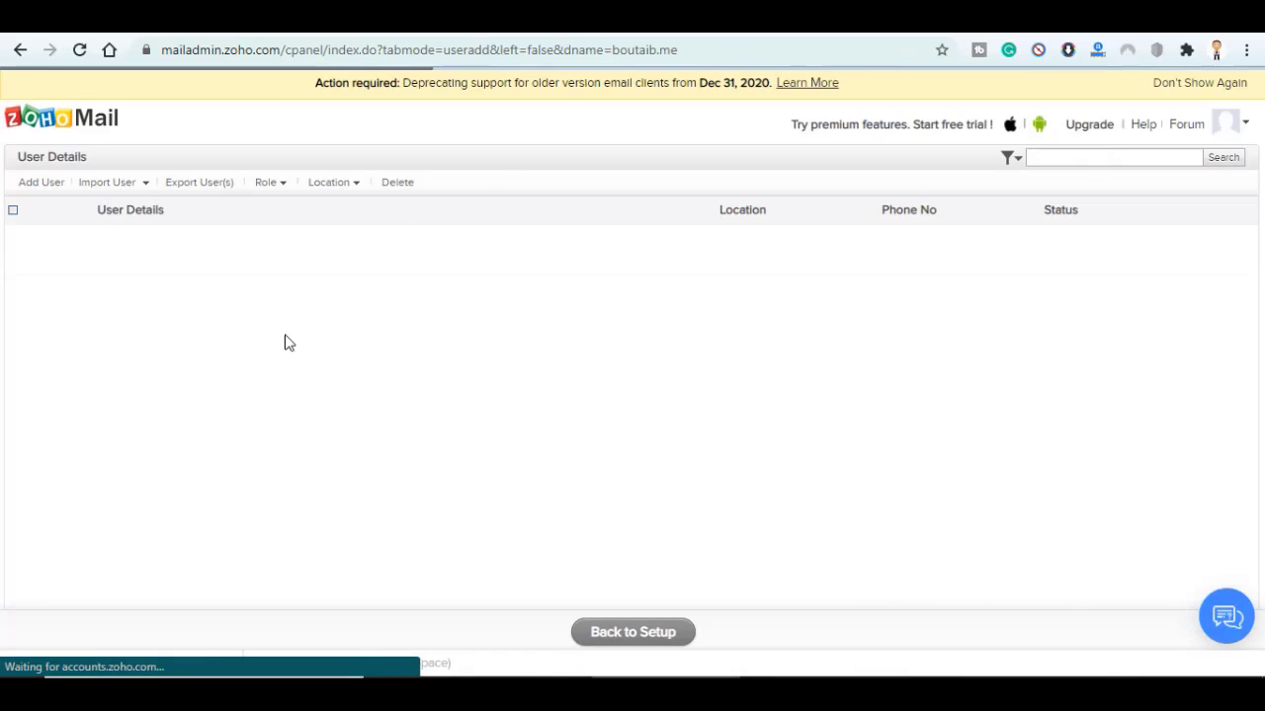
pyautogui.click(225, 330)
pyautogui.click(225, 374)
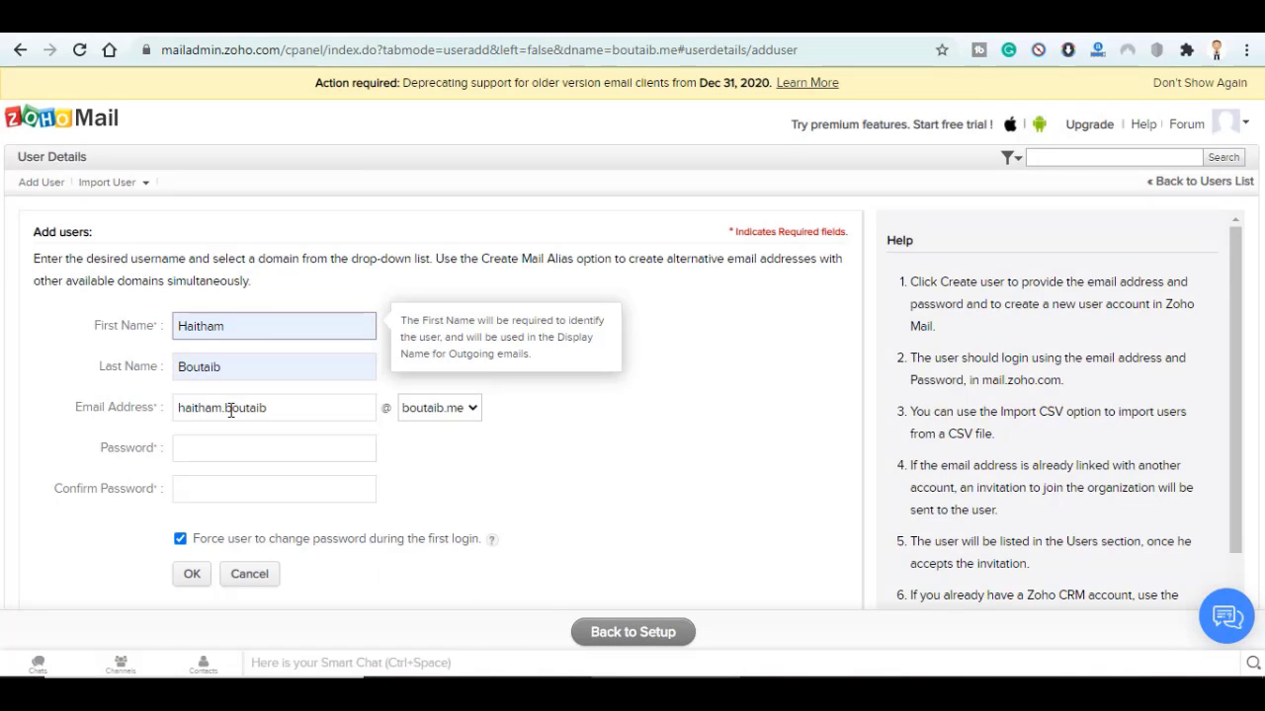
pyautogui.tripleClick(229, 409)
pyautogui.click(219, 450)
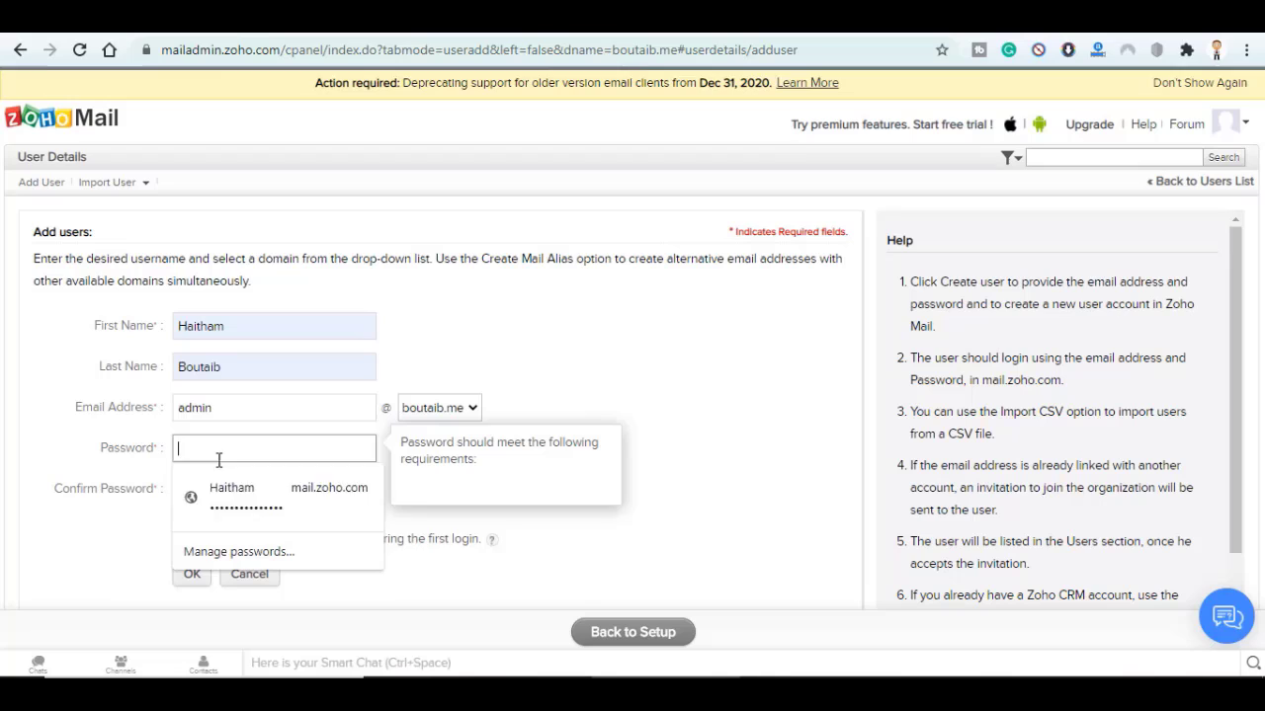
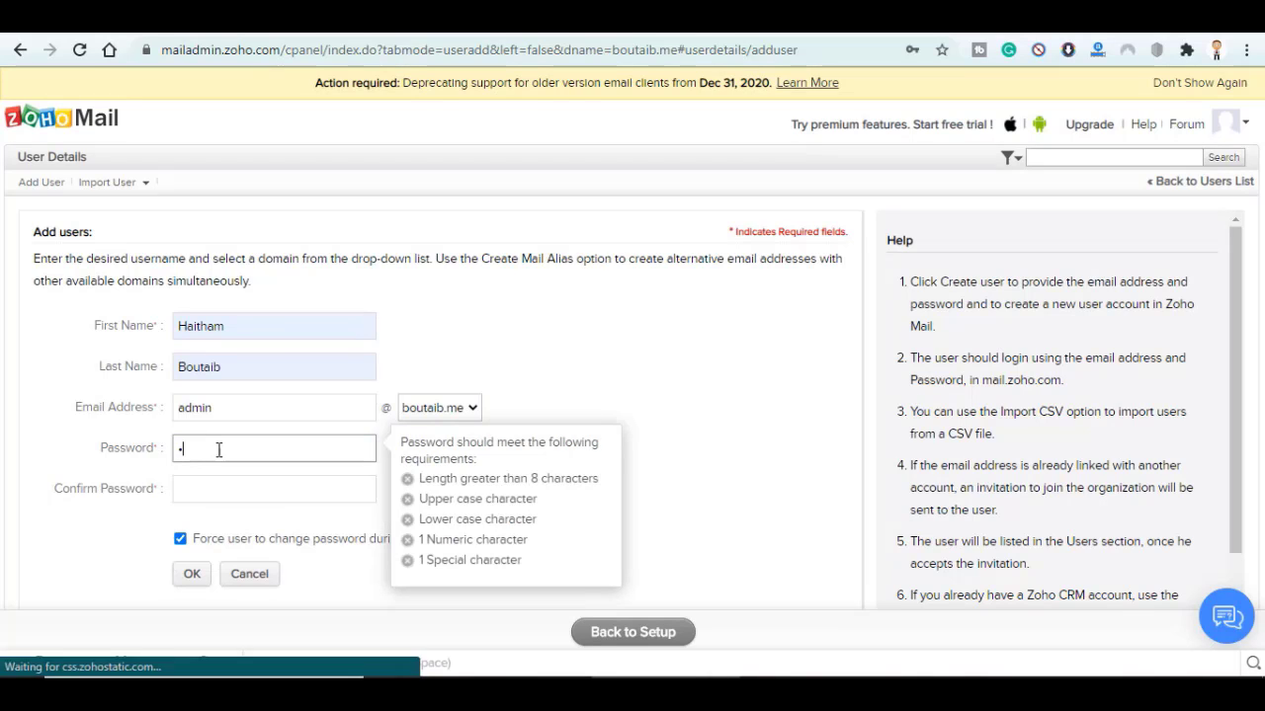
pyautogui.press('Tab')
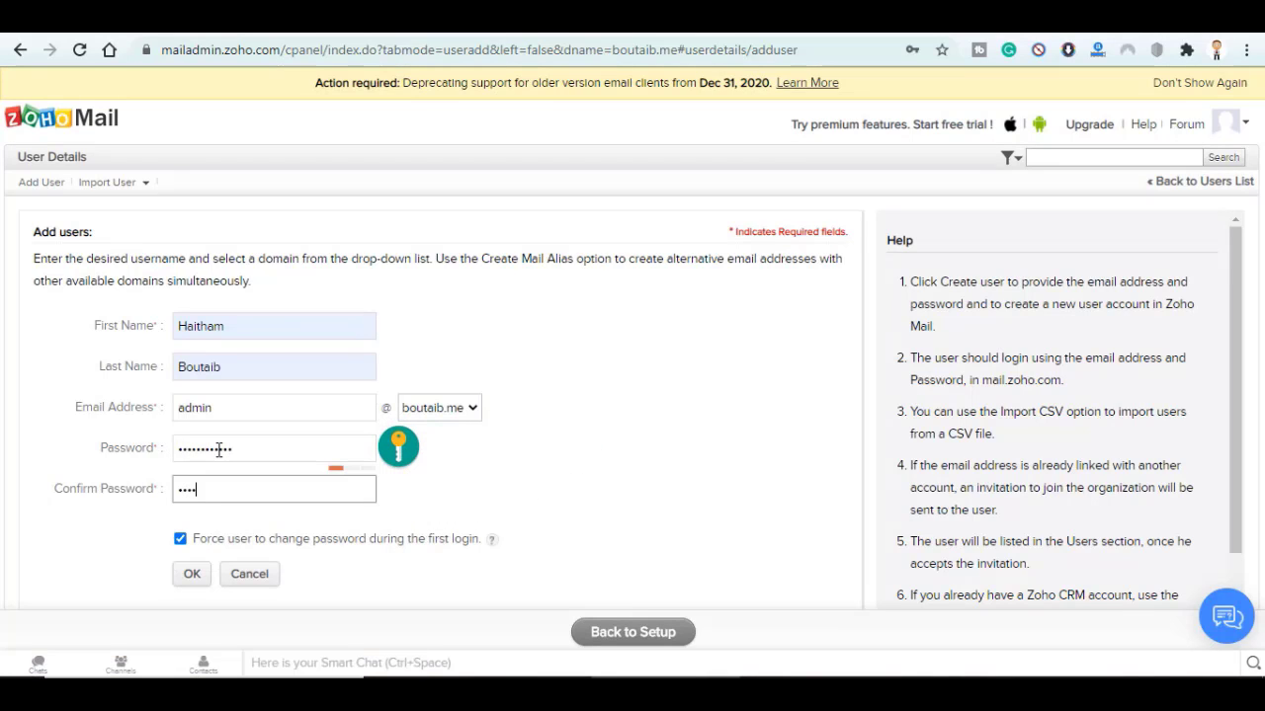
pyautogui.click(180, 539)
pyautogui.click(191, 575)
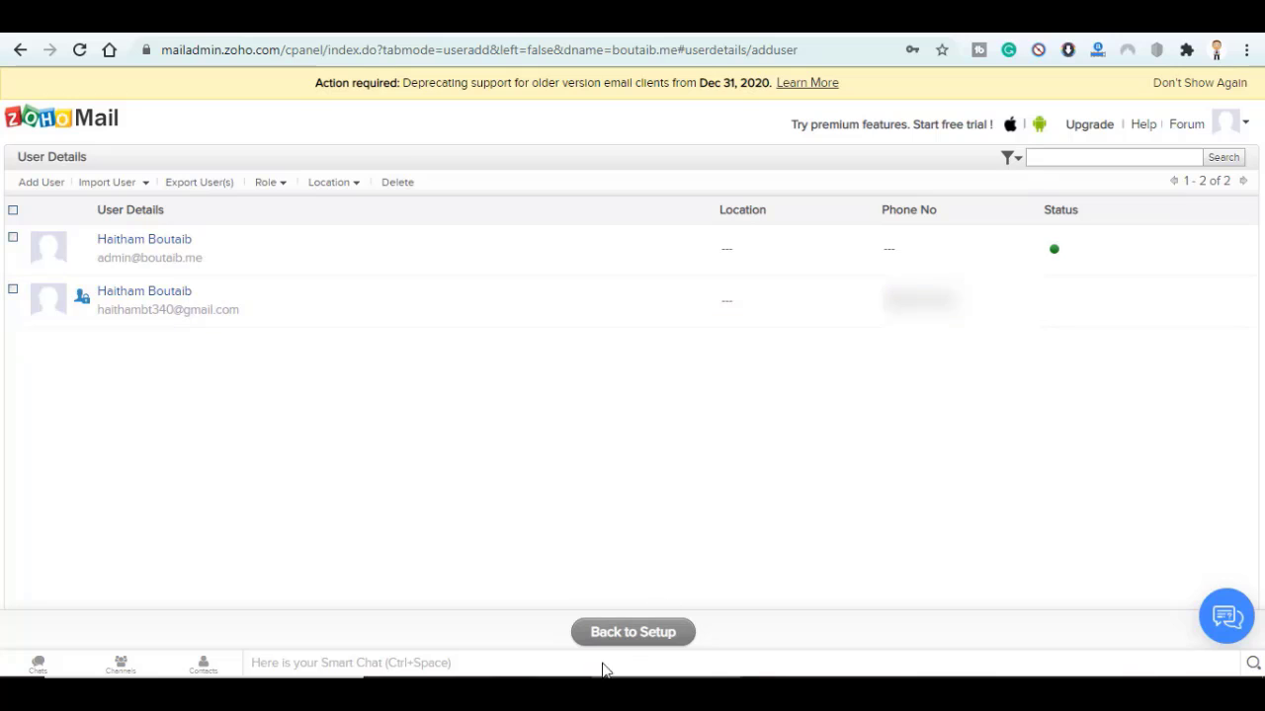
# Go back to the domain setup steps to continue toward Create Groups
pyautogui.click(632, 633)
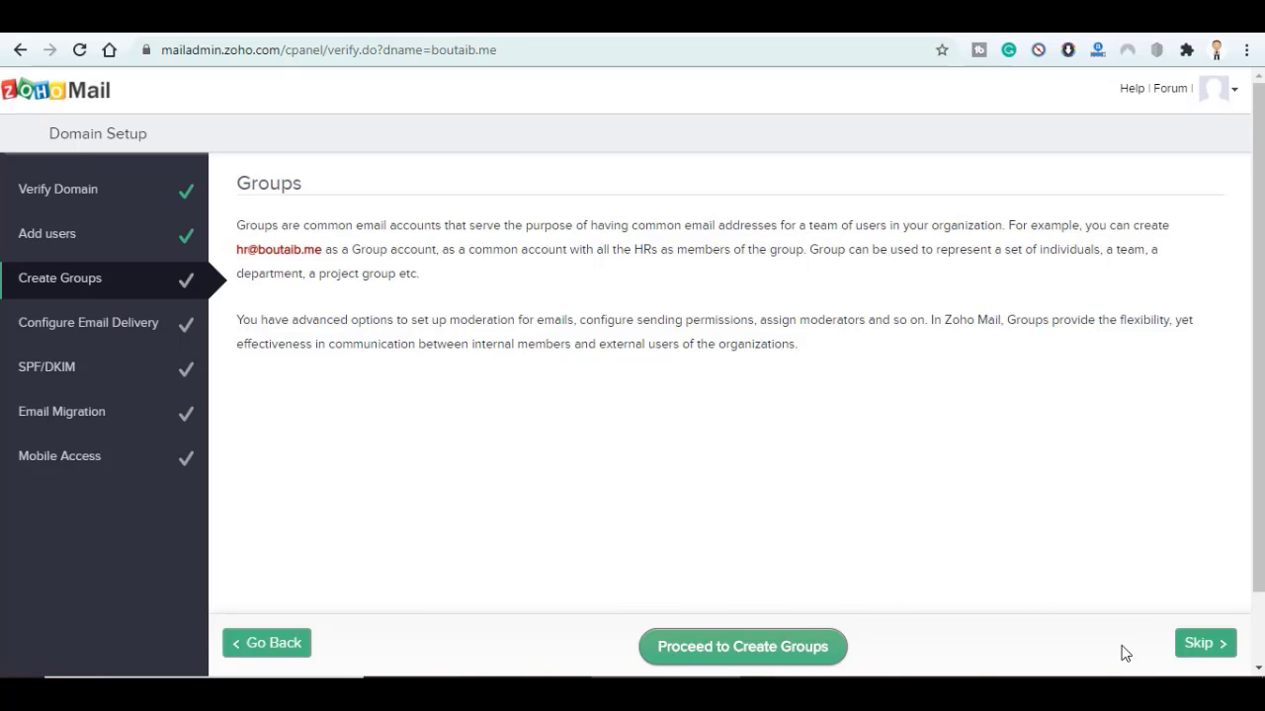
# Add an MX record for host @ pointing to mx.zoho.com
pyautogui.click(1196, 644)
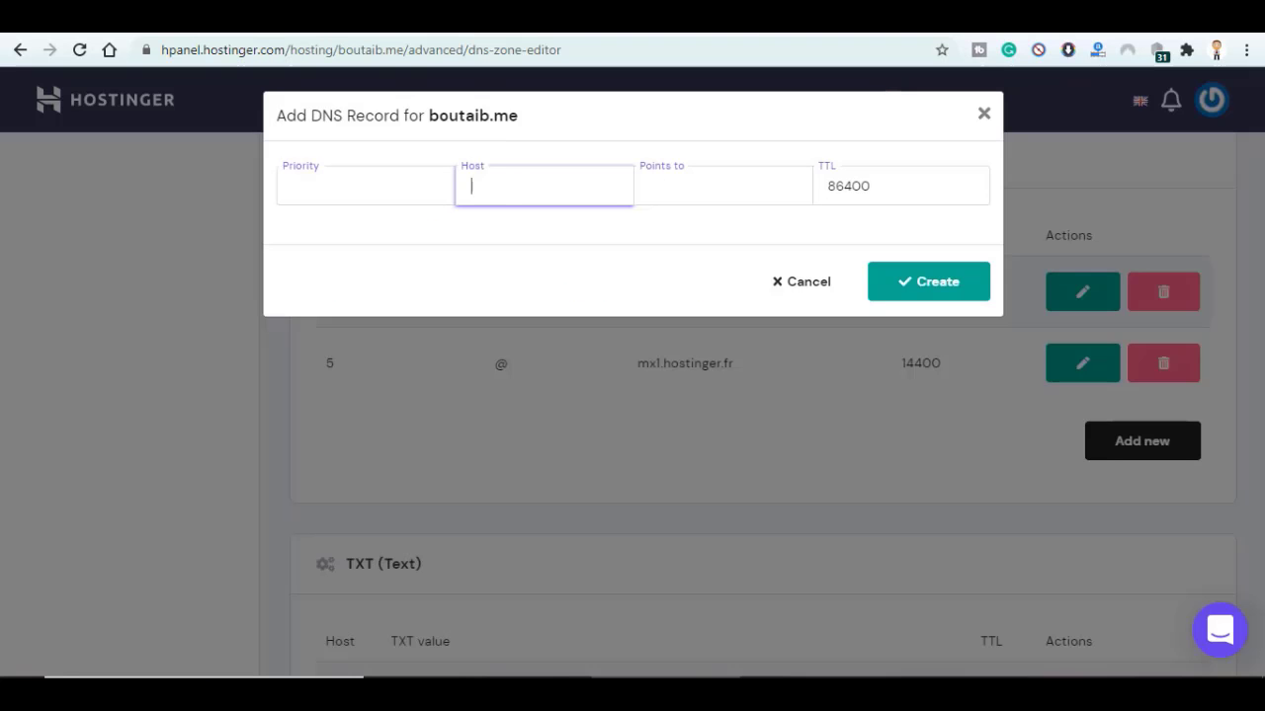
pyautogui.write('@')
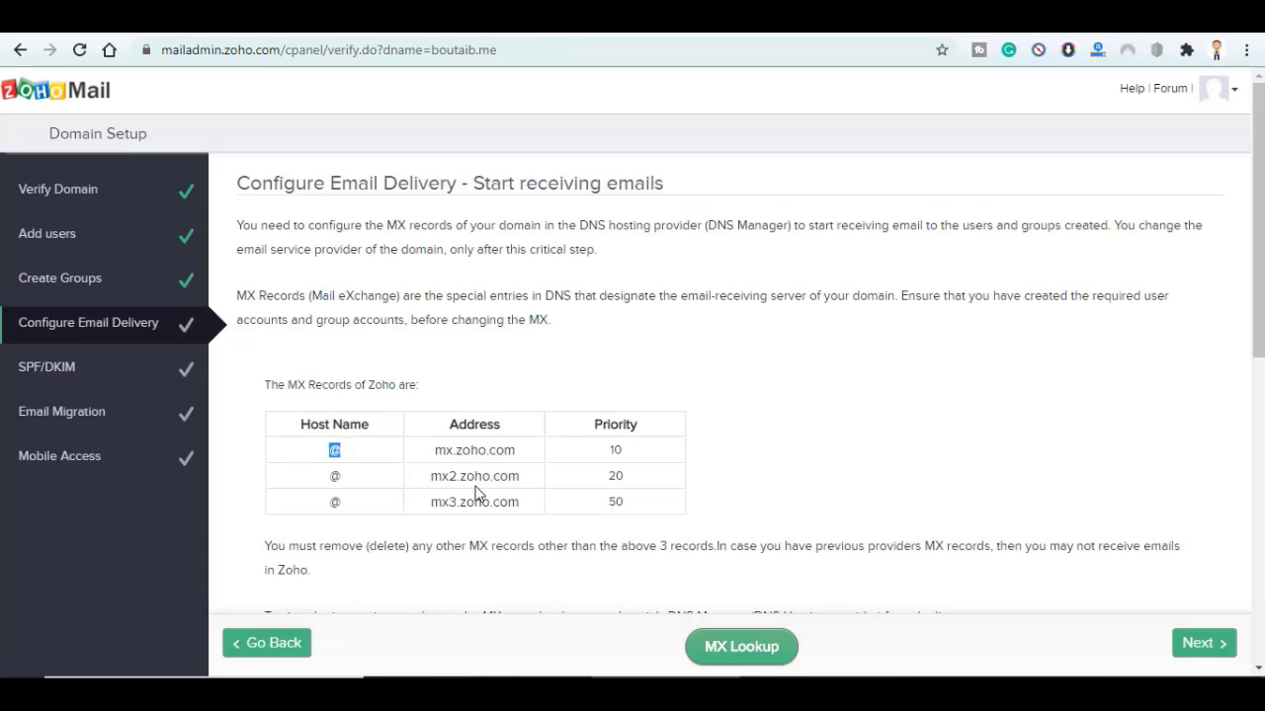
pyautogui.doubleClick(471, 451)
pyautogui.hotkey('ctrl', 'c')
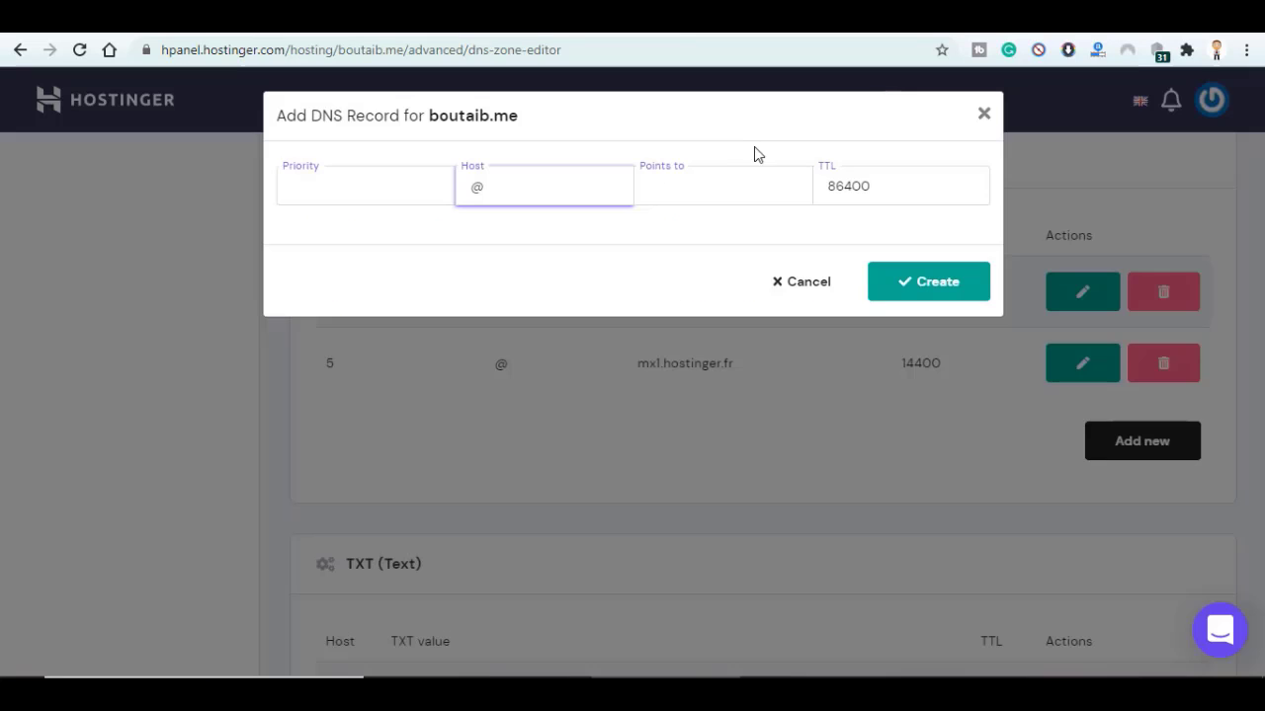
pyautogui.click(746, 188)
pyautogui.hotkey('ctrl', 'v')
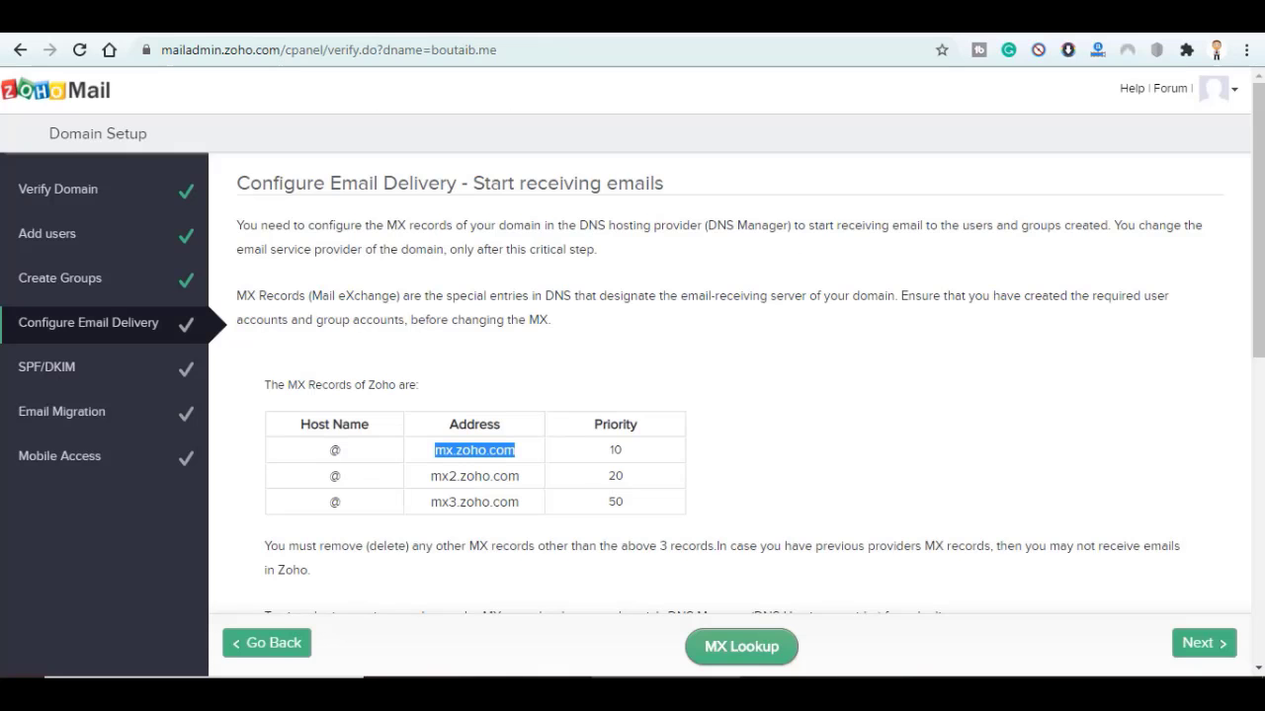
pyautogui.click(364, 197)
pyautogui.click(935, 282)
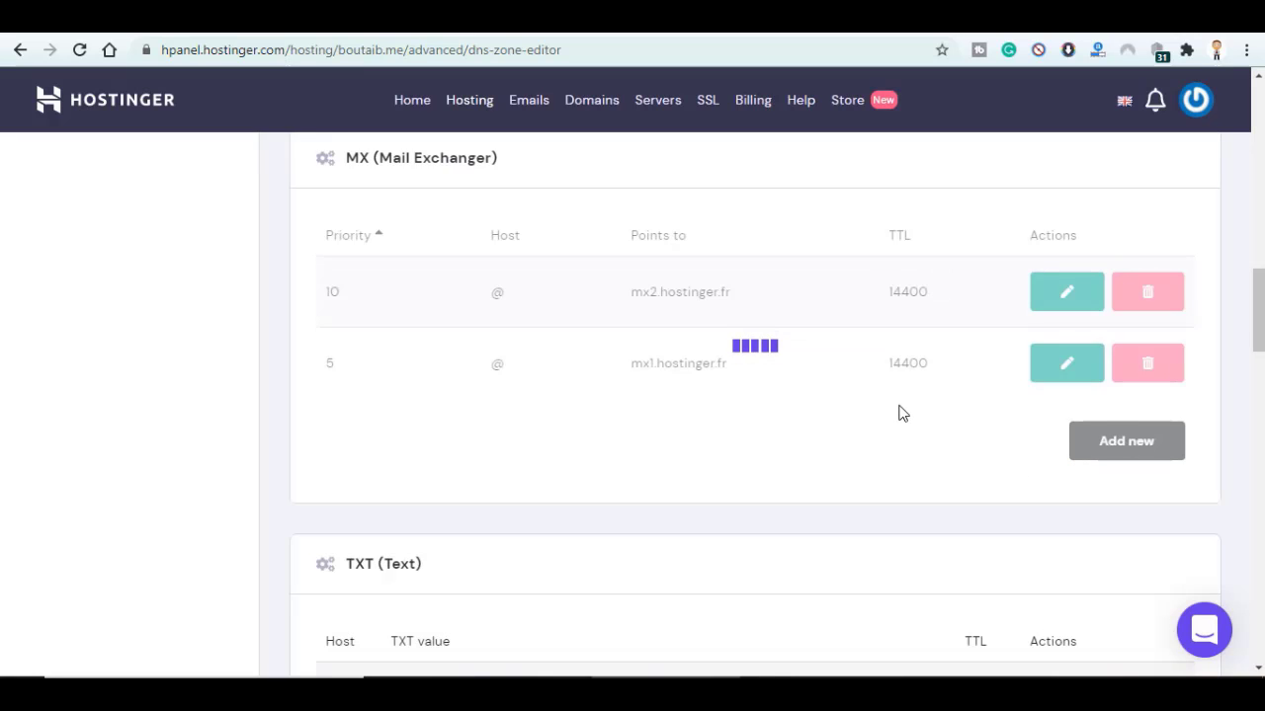
# Add a second MX record: mx2.zoho.com, priority 20, host @
pyautogui.click(1109, 521)
pyautogui.click(644, 179)
pyautogui.hotkey('ctrl', 'v')
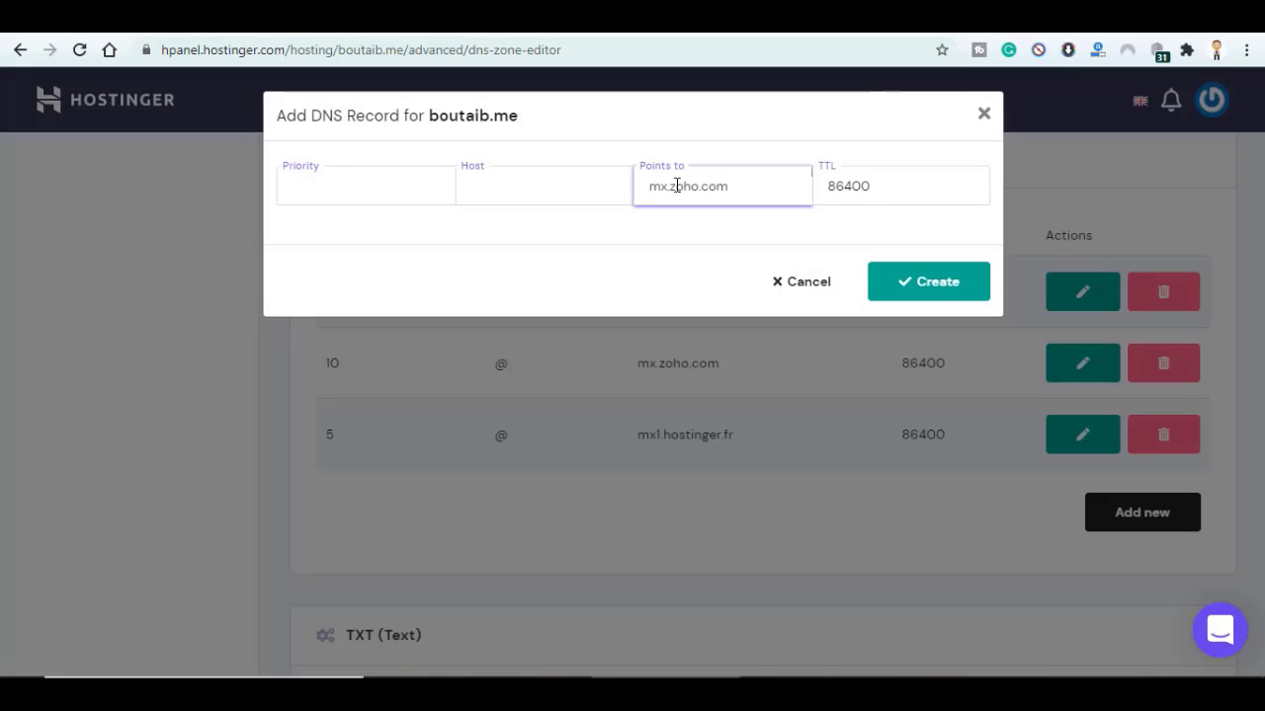
pyautogui.click(664, 187)
pyautogui.write('2')
pyautogui.click(568, 188)
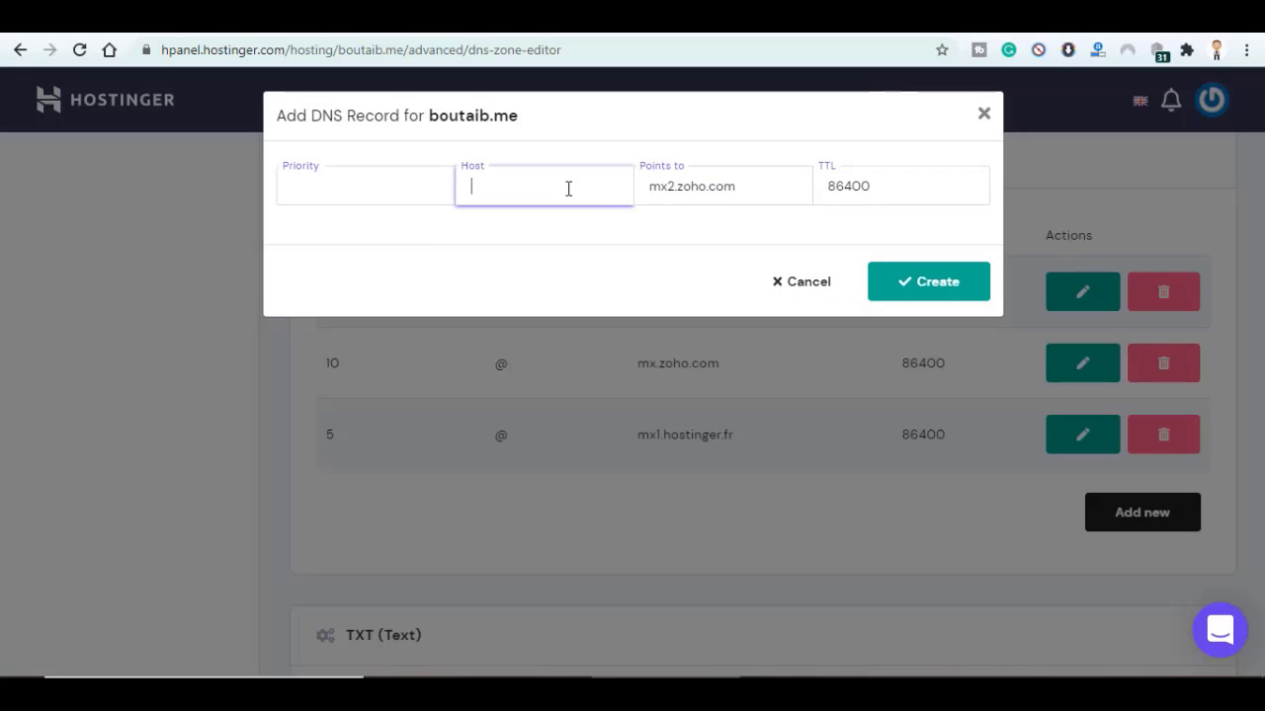
pyautogui.write('@')
pyautogui.click(404, 187)
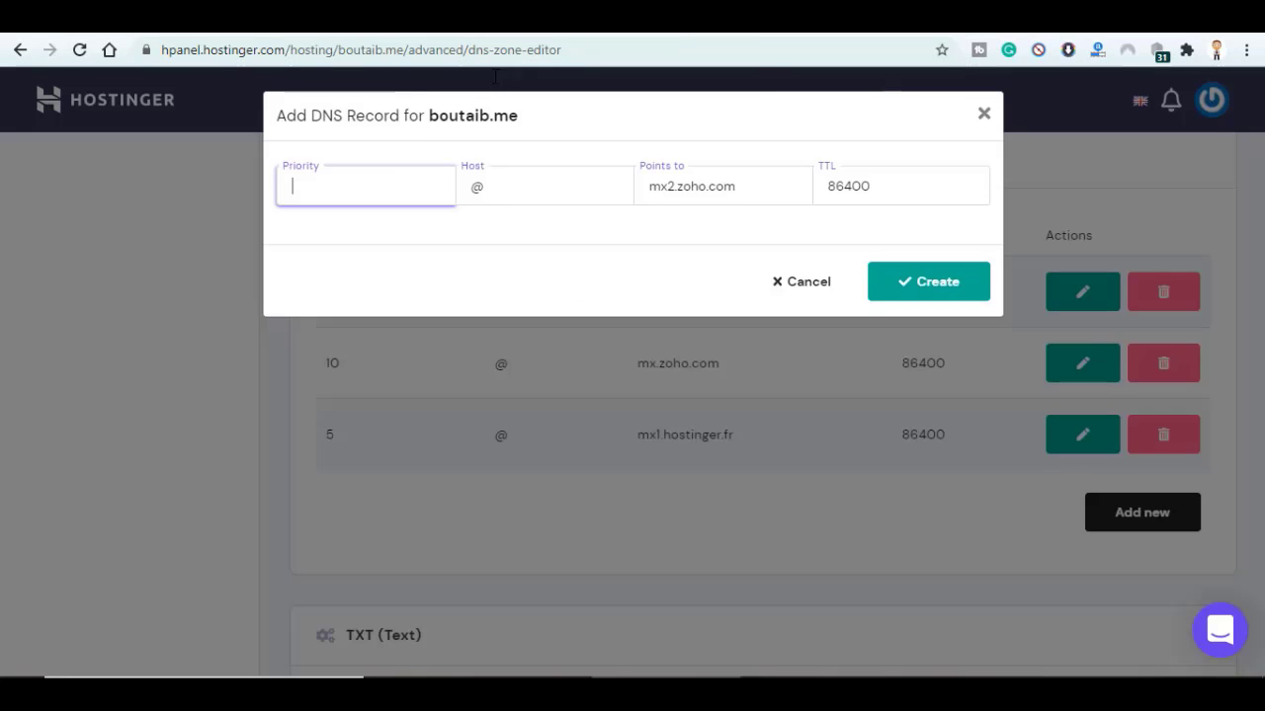
pyautogui.write('20')
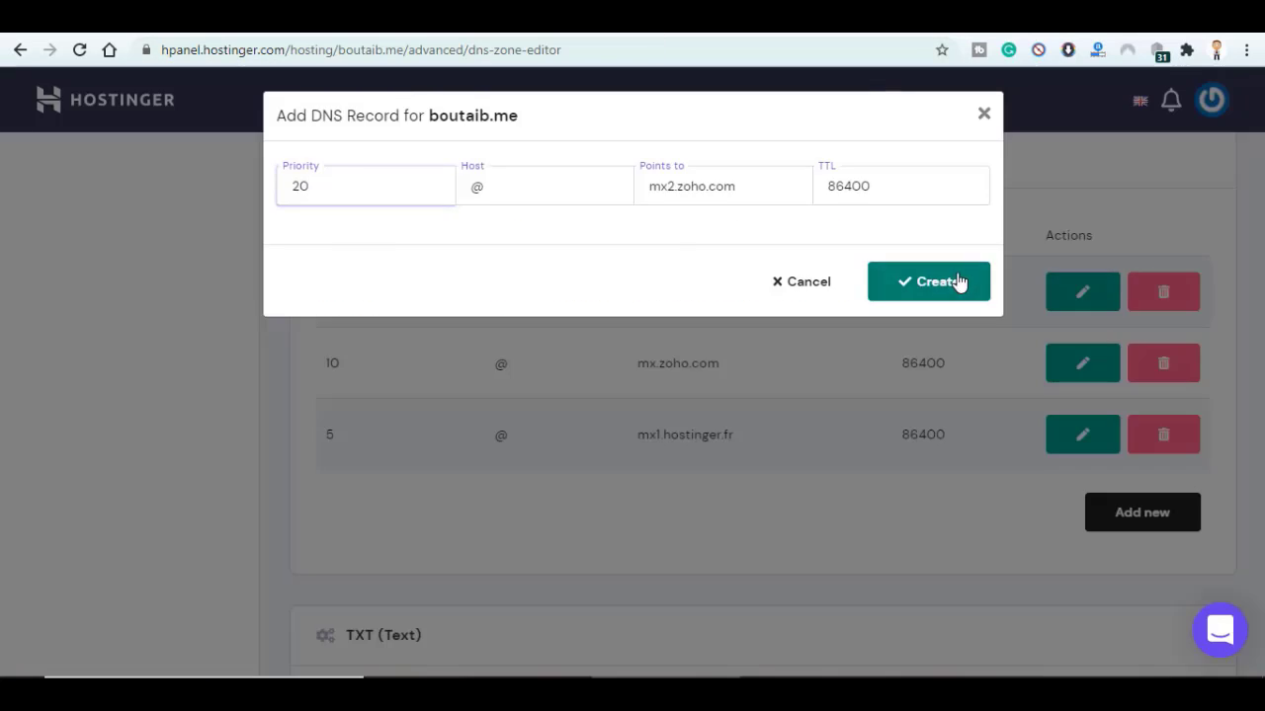
pyautogui.click(932, 281)
# Add a third MX record: mx3.zoho.com, priority 50, host @
pyautogui.click(89, 14)
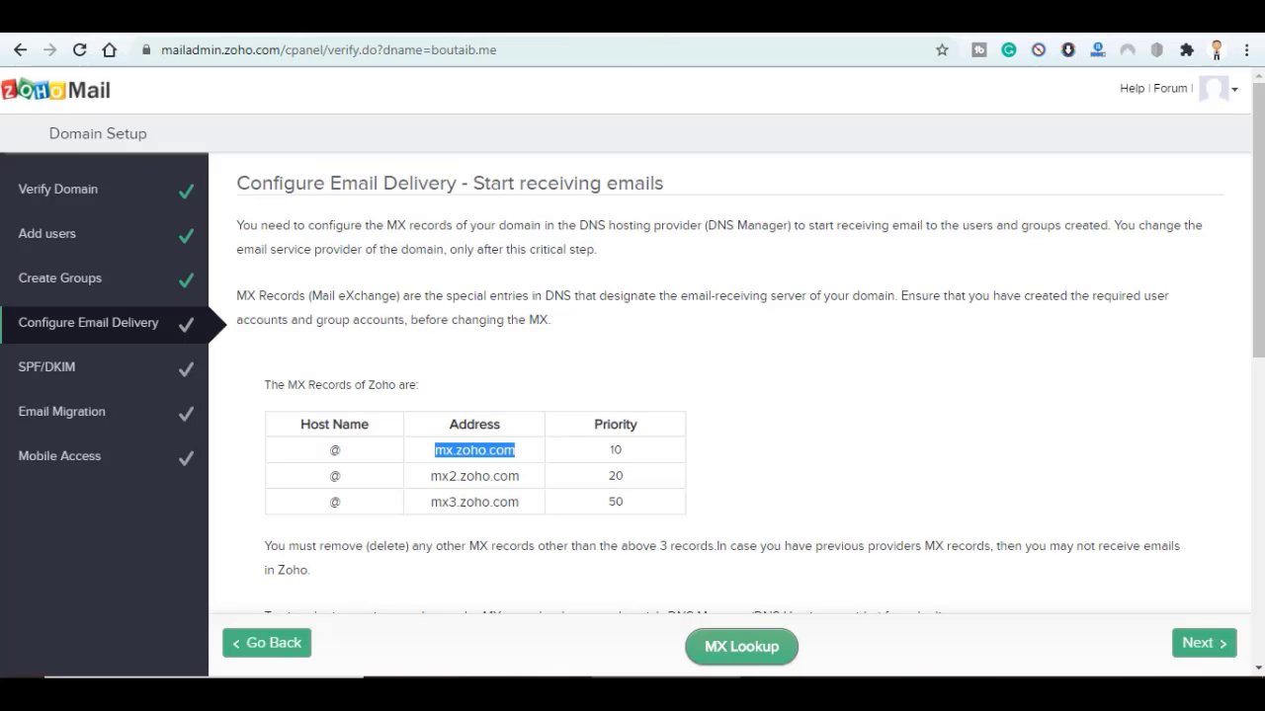
pyautogui.hotkey('ctrl', 'c')
pyautogui.click(1141, 586)
pyautogui.click(692, 184)
pyautogui.hotkey('ctrl', 'v')
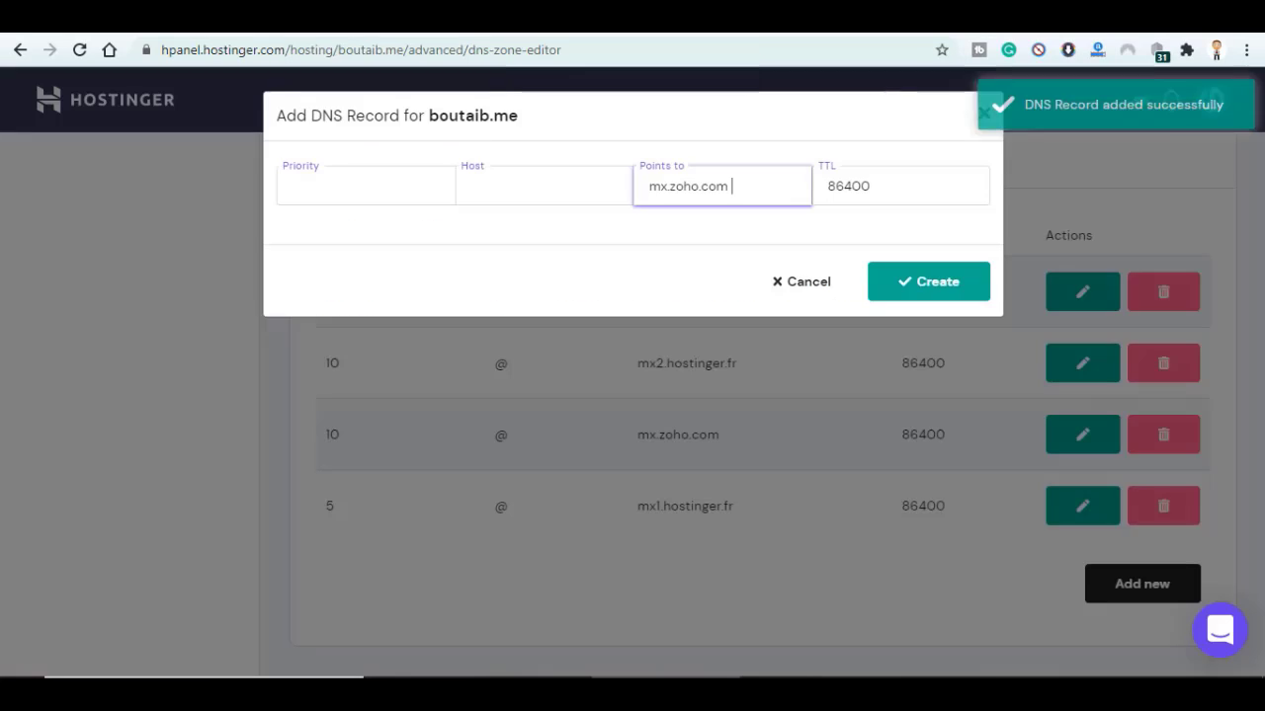
pyautogui.click(663, 187)
pyautogui.write('2')
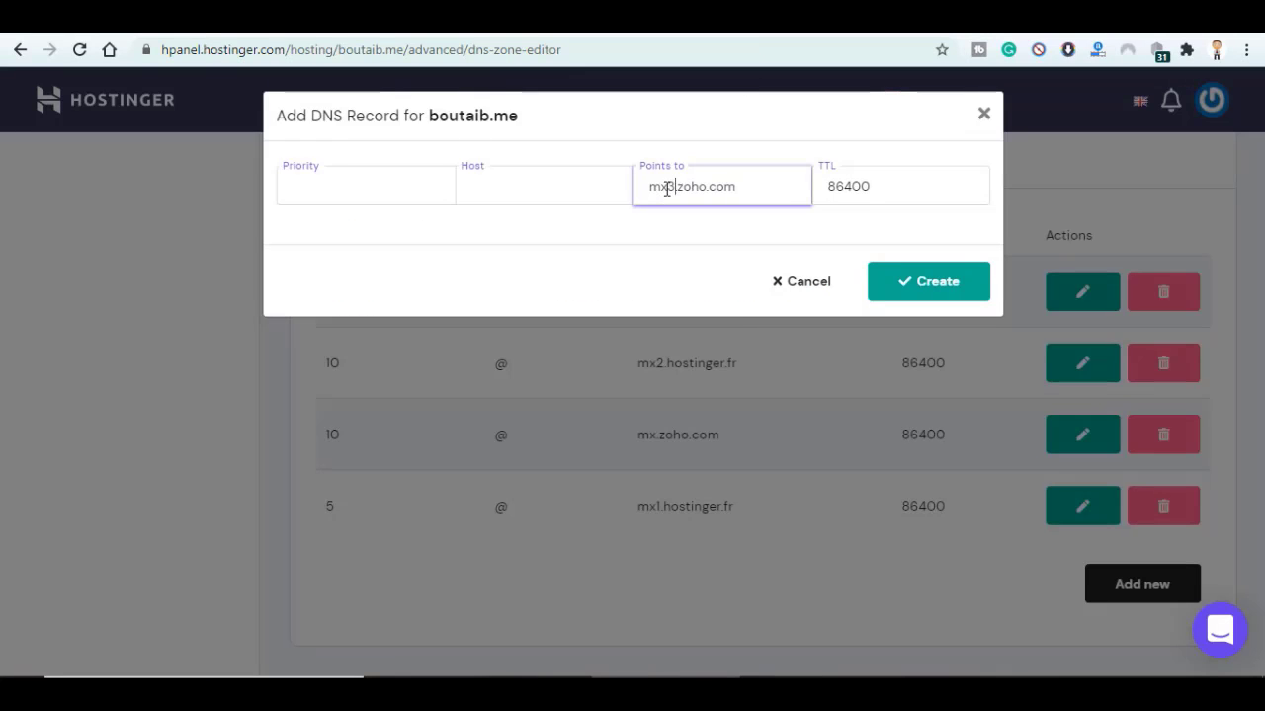
pyautogui.click(531, 187)
pyautogui.click(364, 184)
pyautogui.write('50')
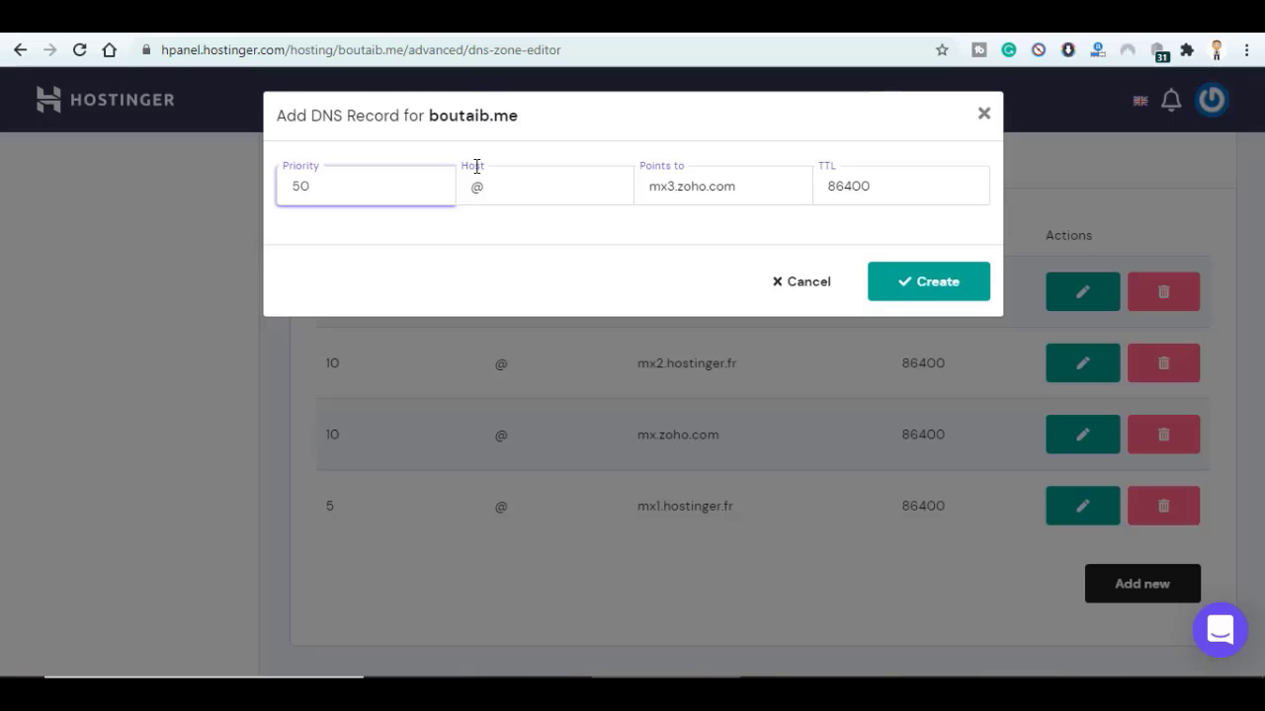
pyautogui.moveTo(493, 192); pyautogui.dragTo(451, 192)
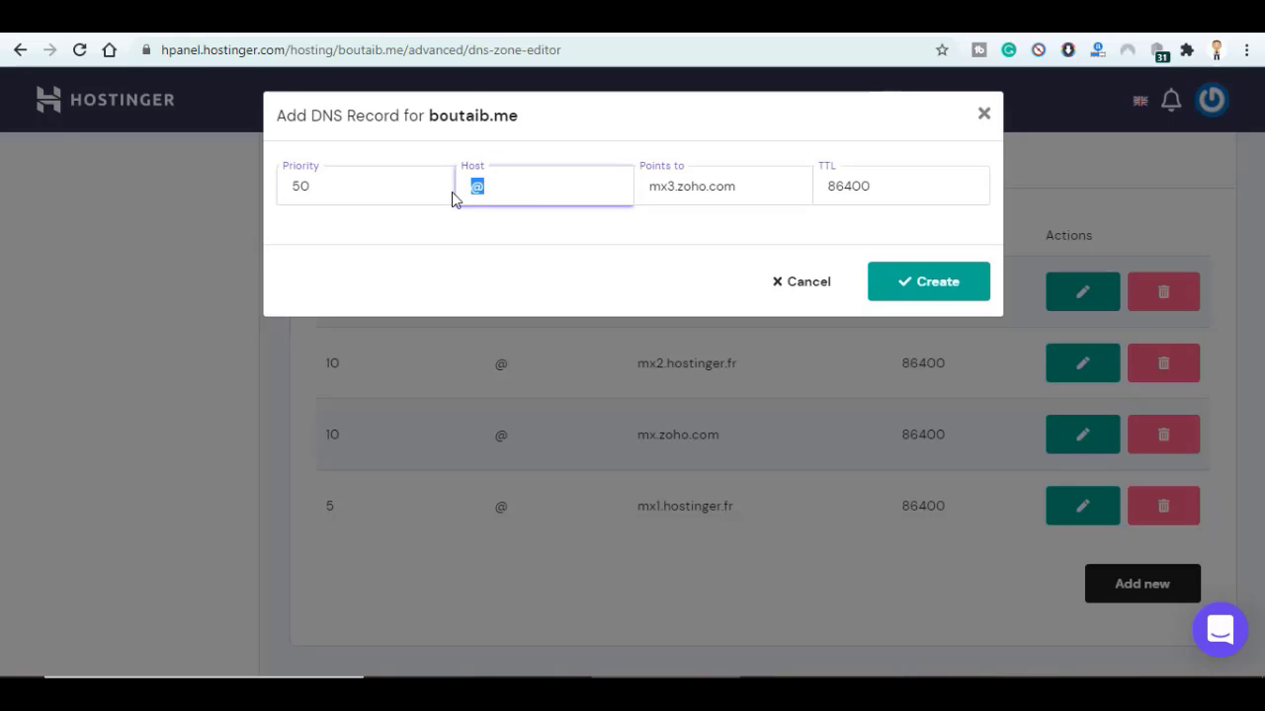
pyautogui.click(518, 186)
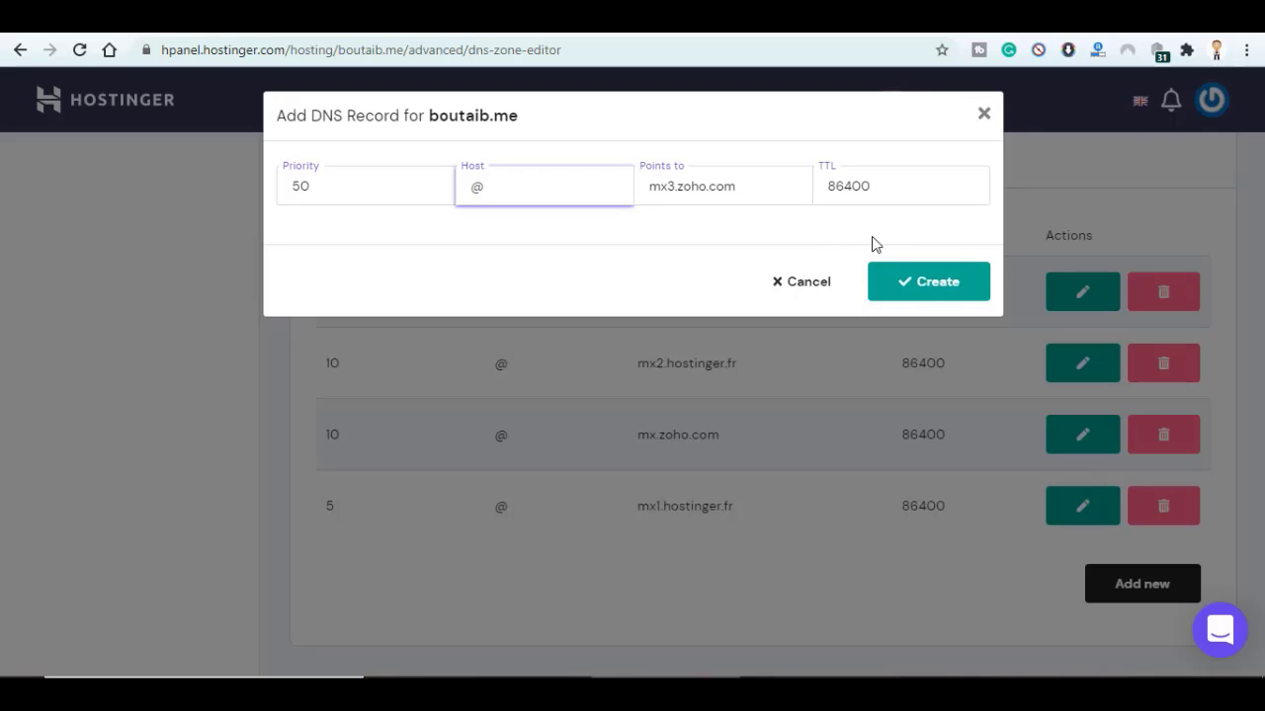
pyautogui.click(900, 280)
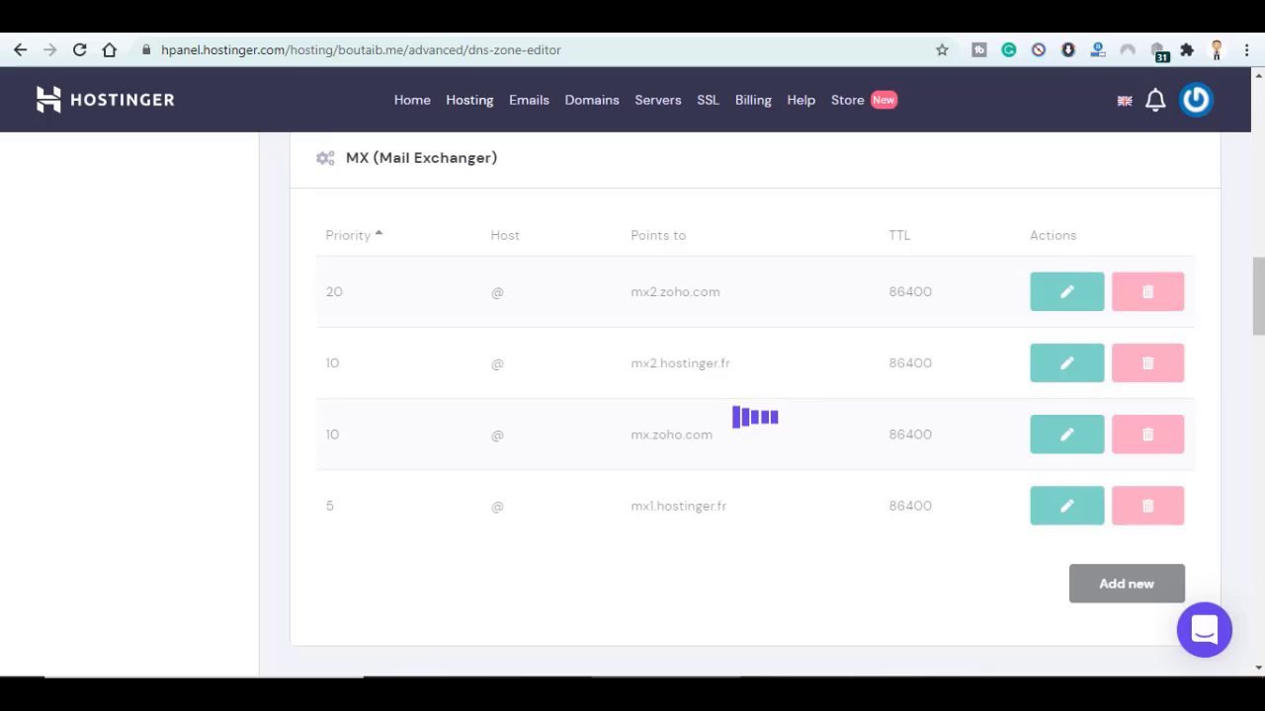
# Check the domain's current MX records, then advance to the SPF/DKIM step with its TXT record
pyautogui.click(118, 16)
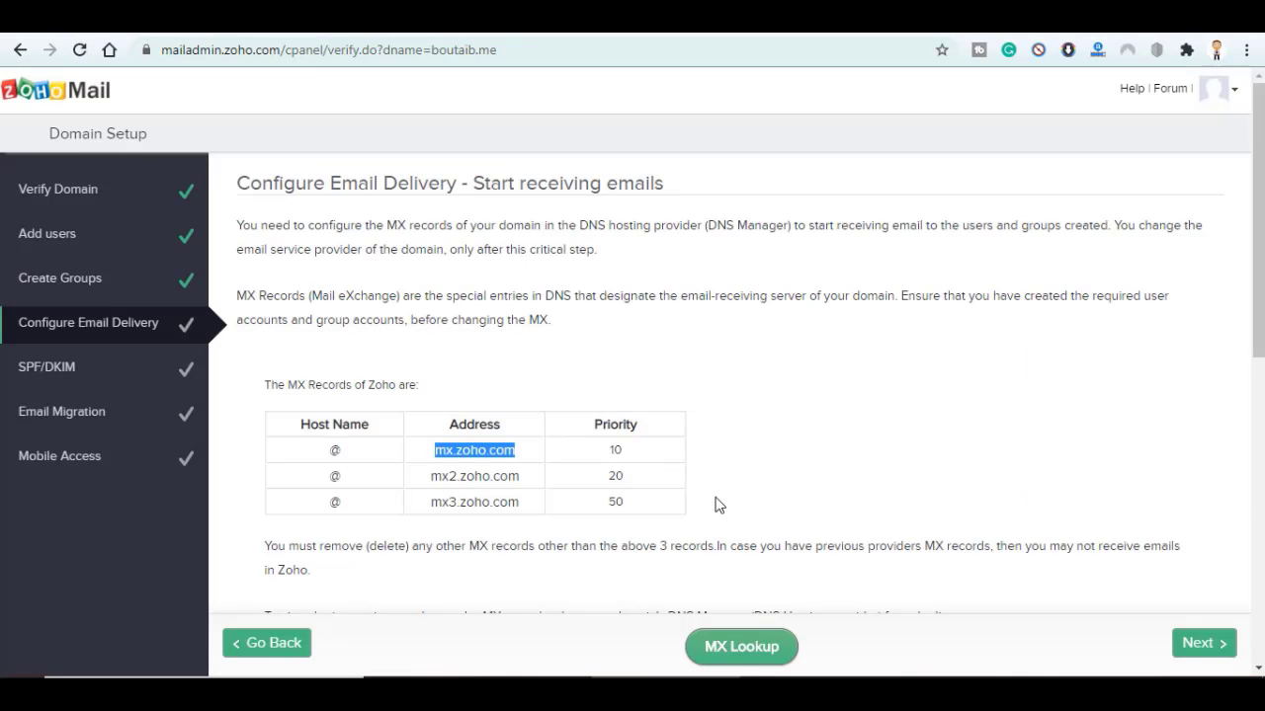
pyautogui.scroll(-3, 718, 504)
pyautogui.click(746, 646)
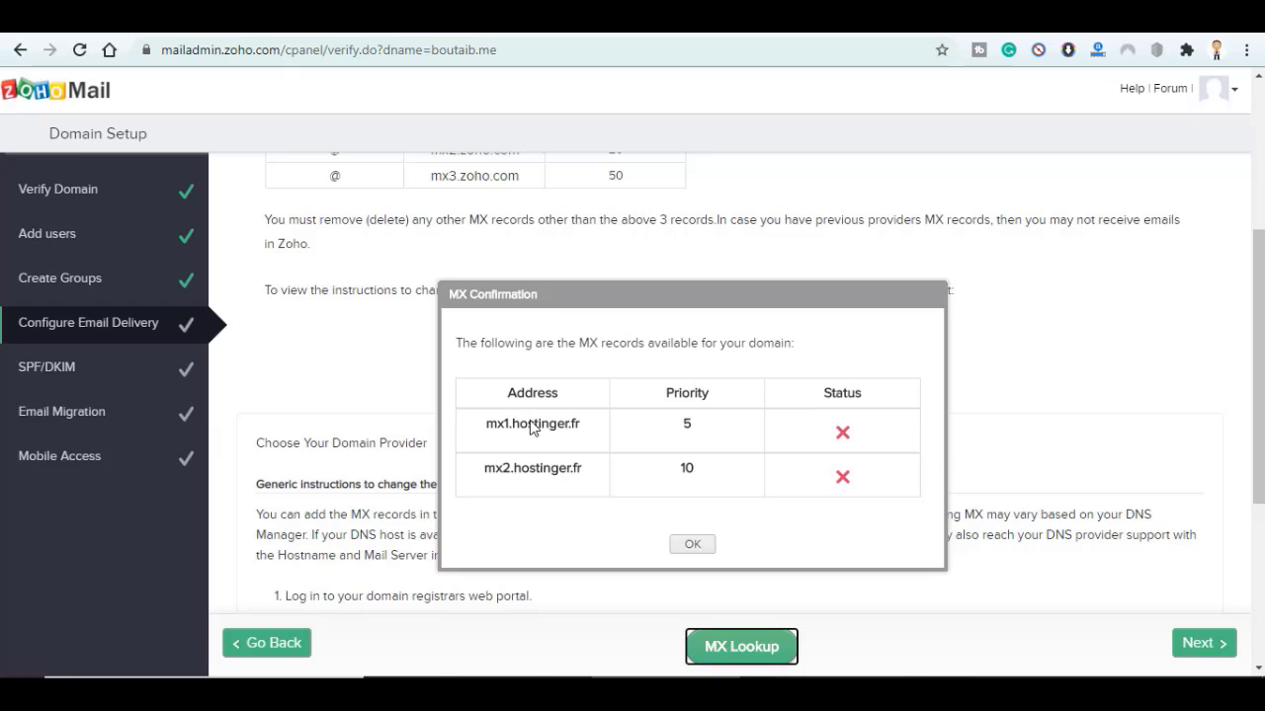
pyautogui.click(693, 545)
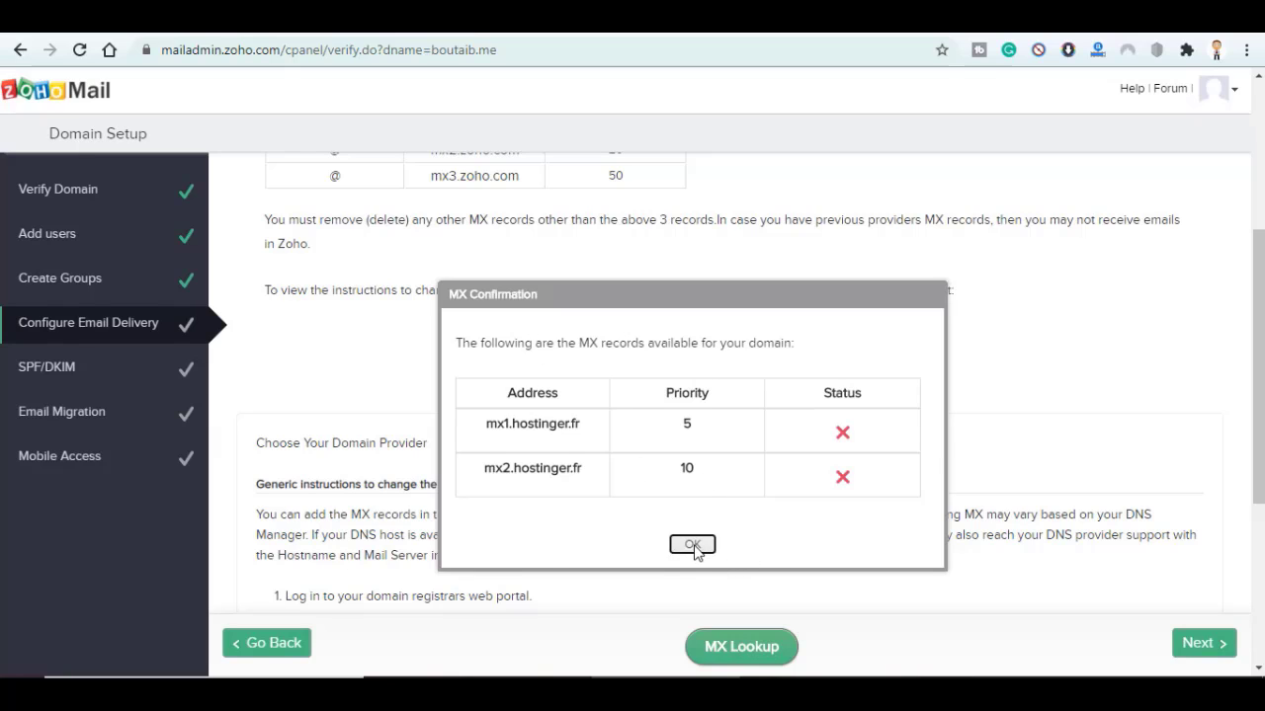
pyautogui.click(1198, 645)
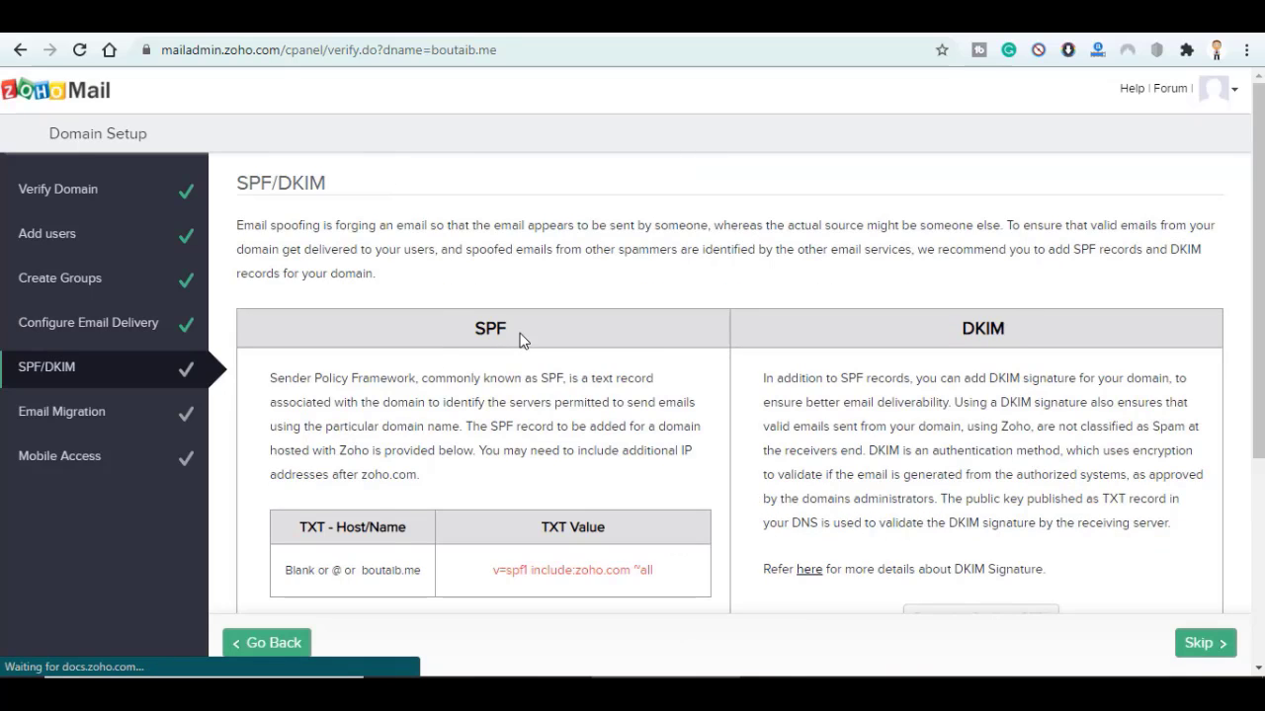
pyautogui.moveTo(299, 530); pyautogui.dragTo(330, 536)
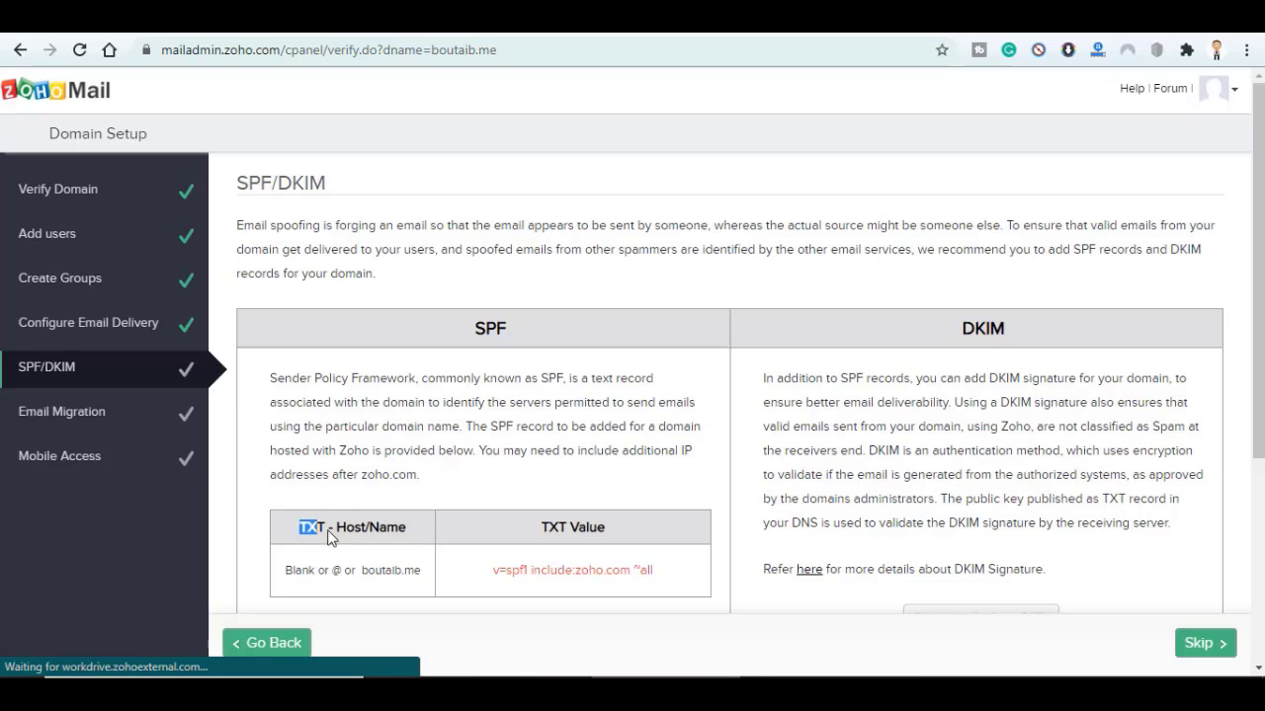
# Start a new Hostinger TXT record holding Zoho's SPF value v=spf1 include:zoho.com ~all
pyautogui.click(280, 373)
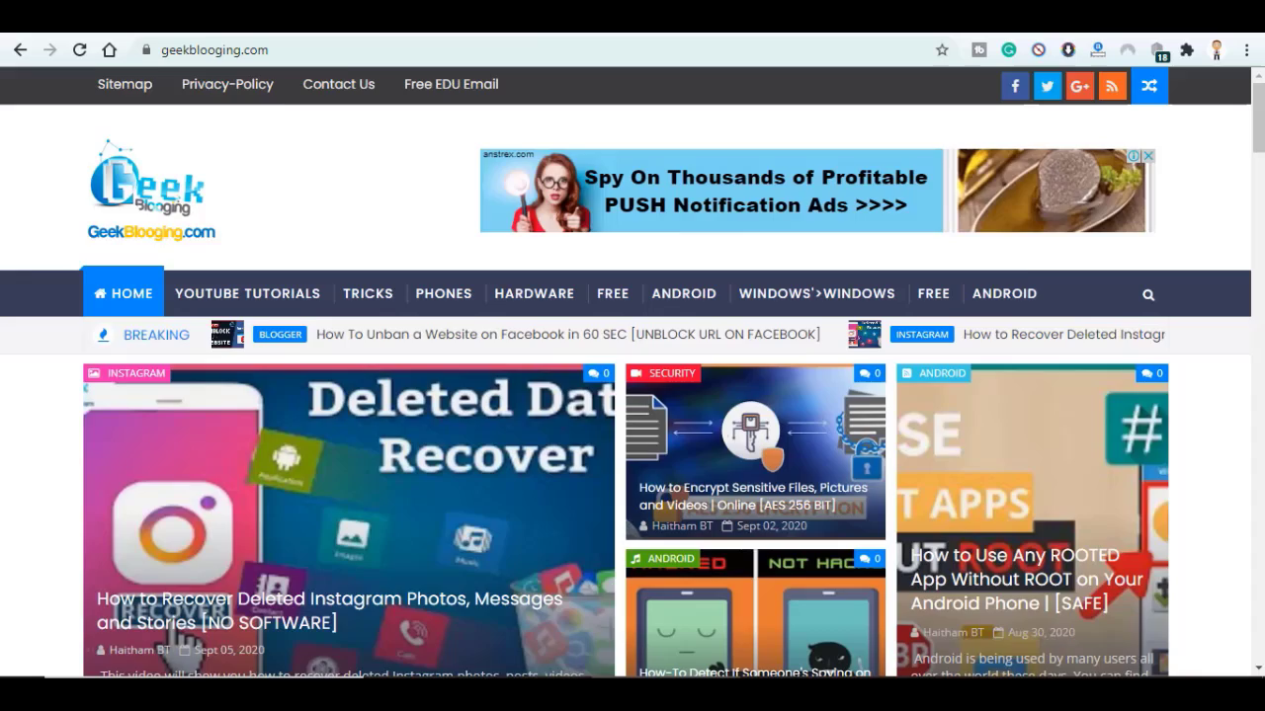
pyautogui.scroll(-5, 1236, 240)
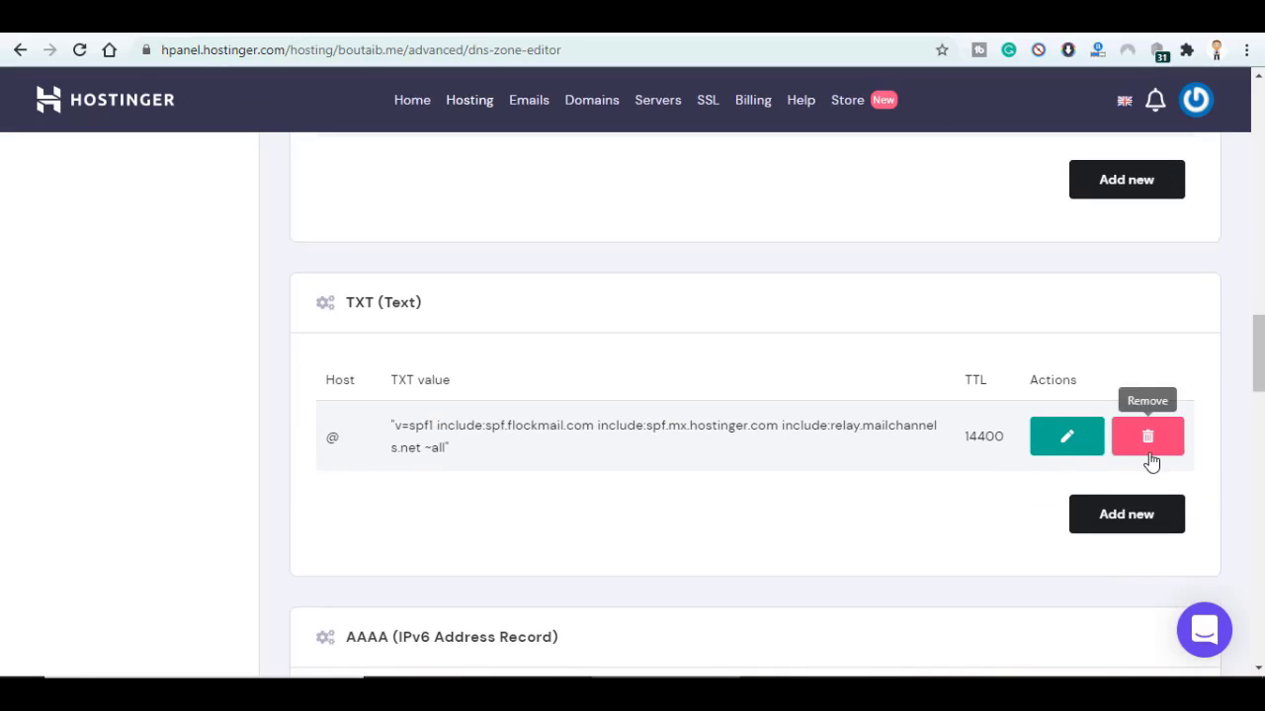
pyautogui.click(1114, 514)
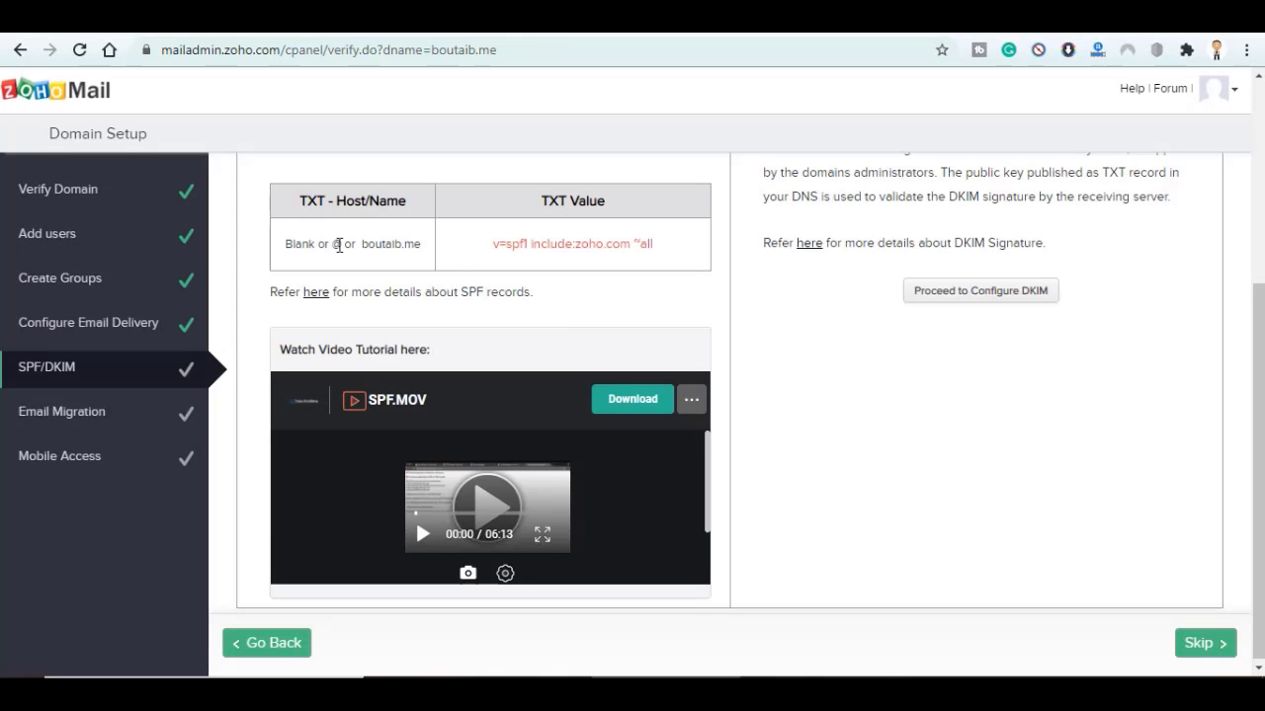
pyautogui.tripleClick(574, 238)
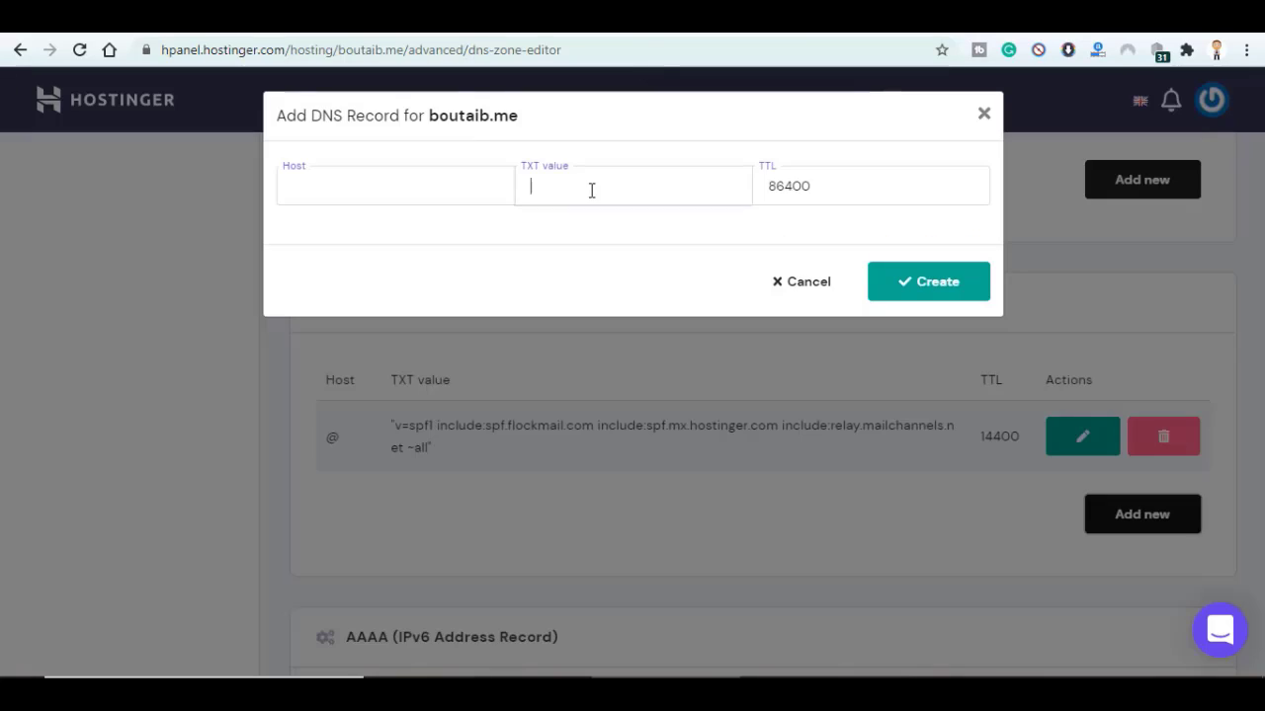
pyautogui.write('v=spf1 include:zoho.com ~all')
# Set the SPF record's host to @, create it, and return to Zoho's SPF/DKIM step
pyautogui.click(360, 190)
pyautogui.tripleClick(573, 192)
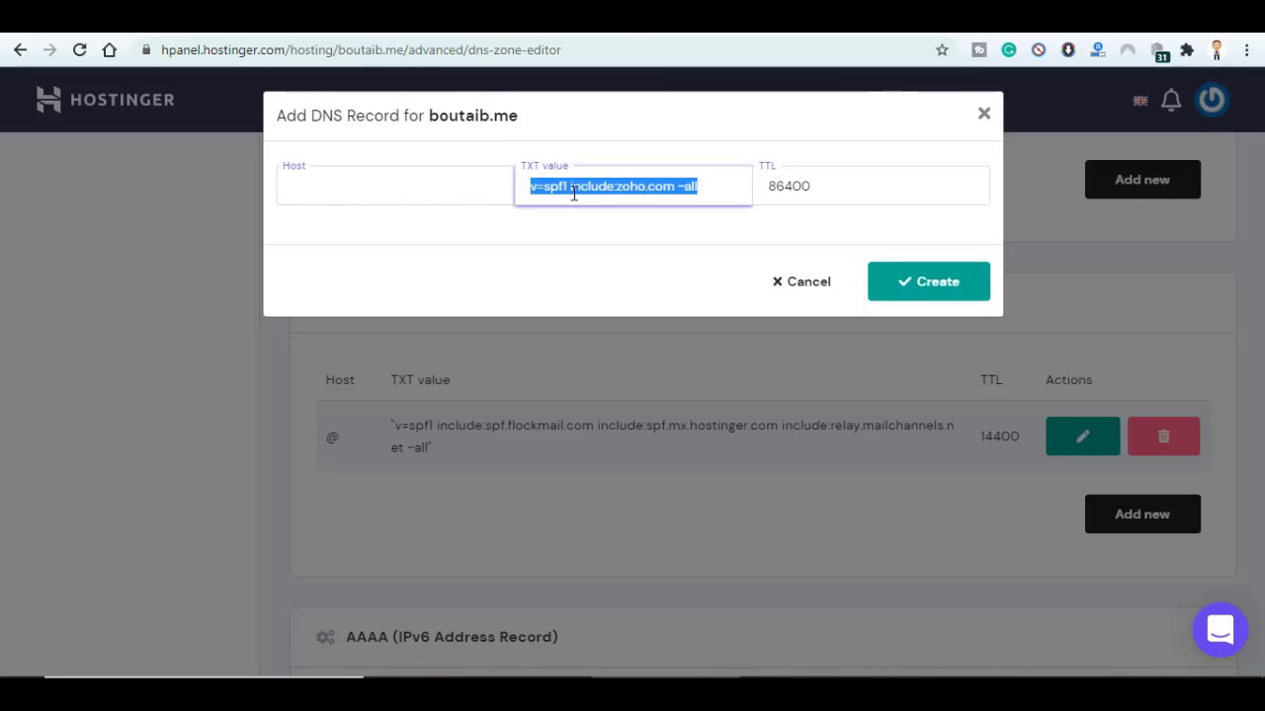
pyautogui.click(573, 191)
pyautogui.click(425, 191)
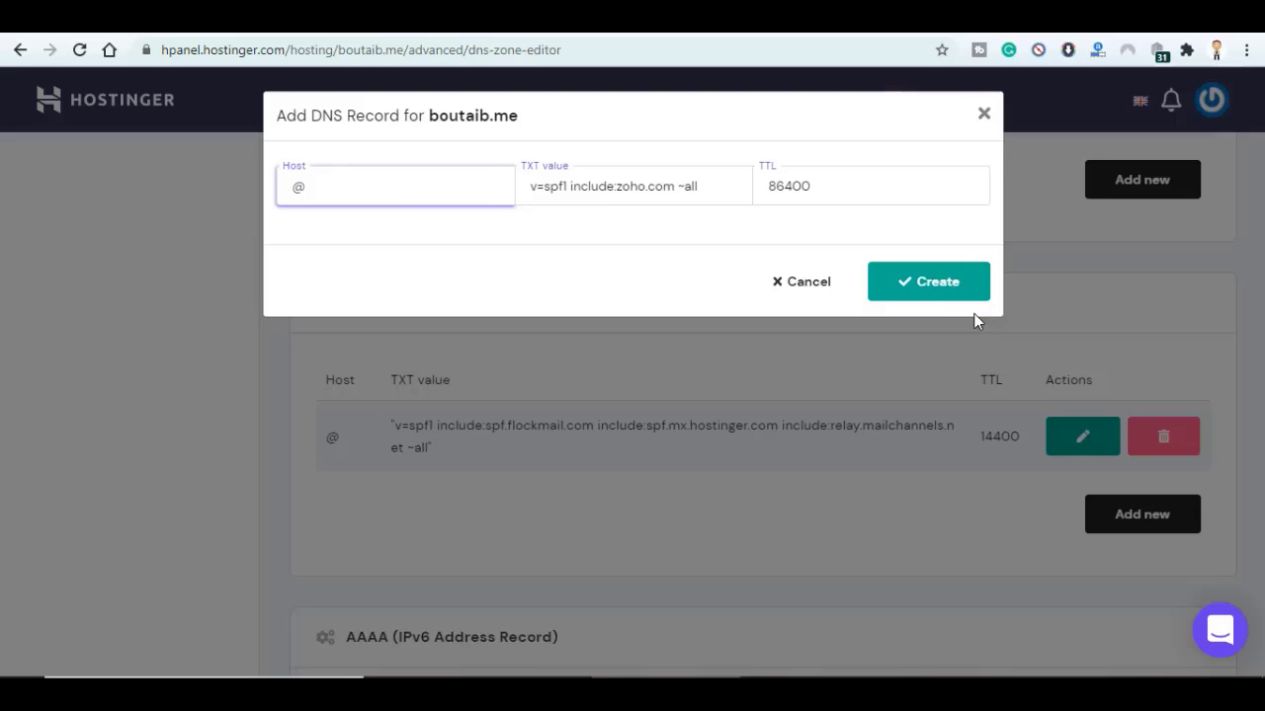
pyautogui.click(929, 292)
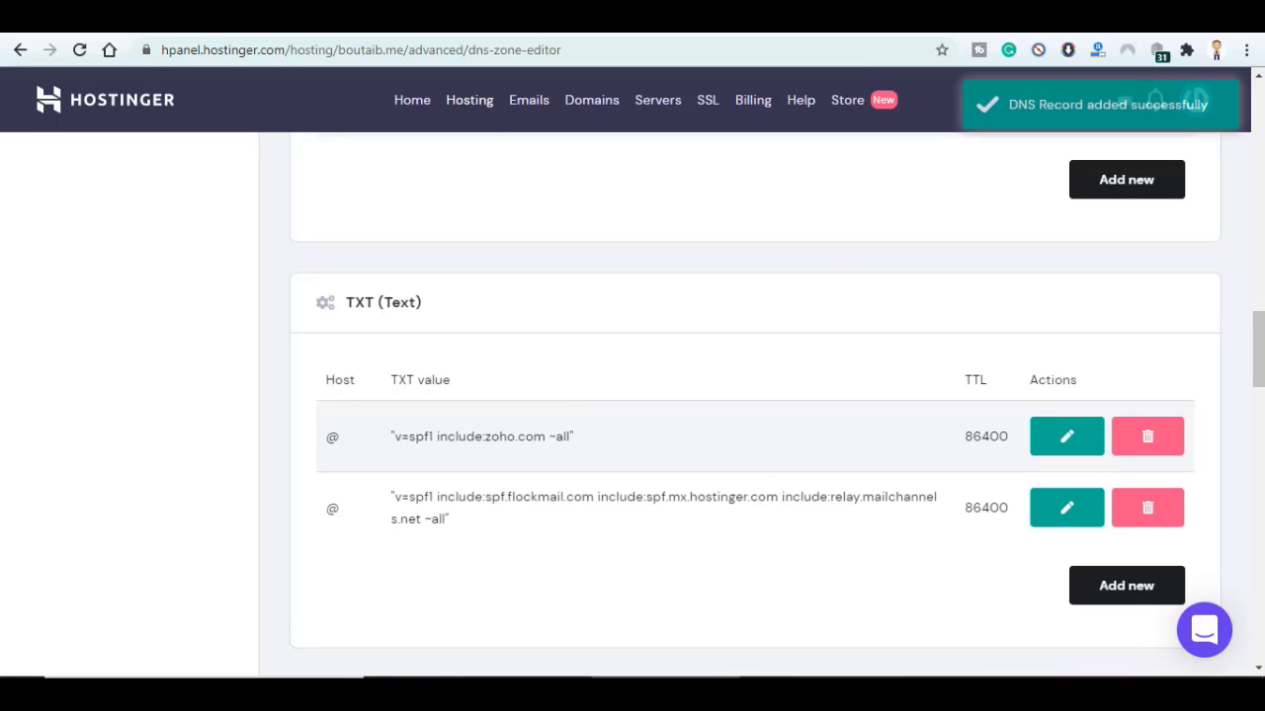
pyautogui.hotkey('alt', 'Tab')
pyautogui.scroll(3, 731, 385)
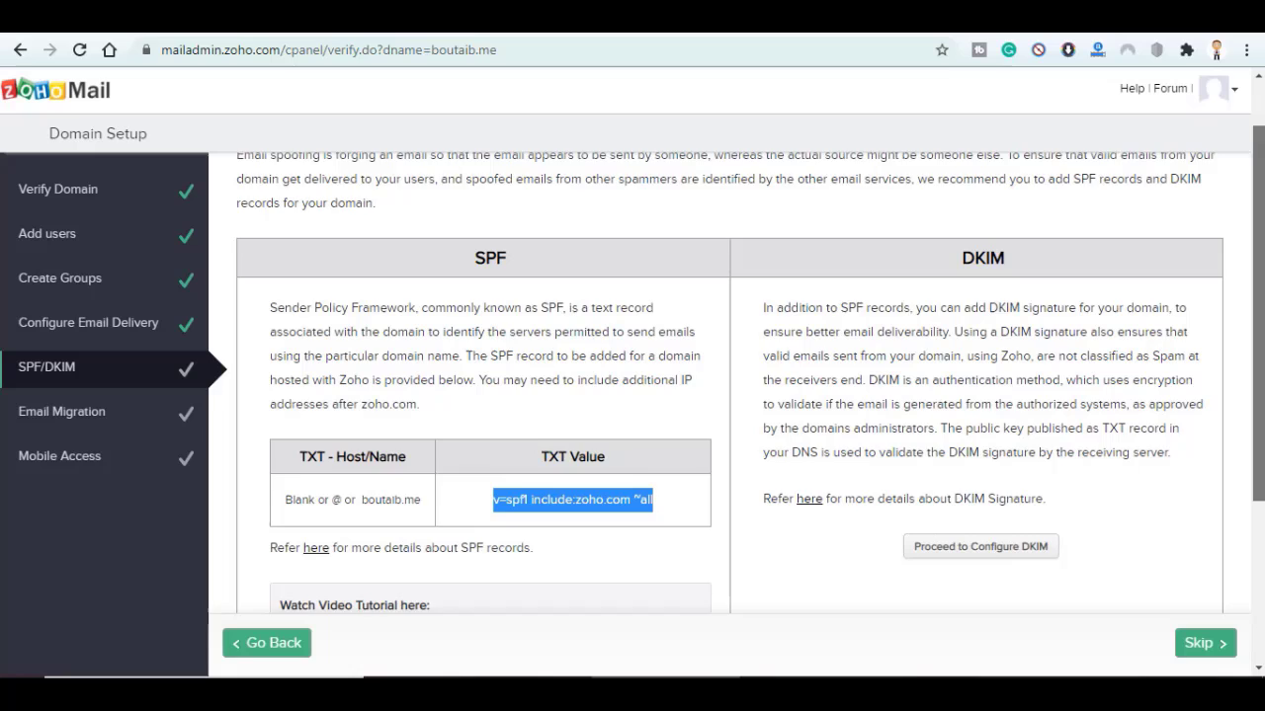
pyautogui.scroll(-1, 1028, 445)
# Create a new DKIM selector for boutaib.me and copy its generated key
pyautogui.click(989, 506)
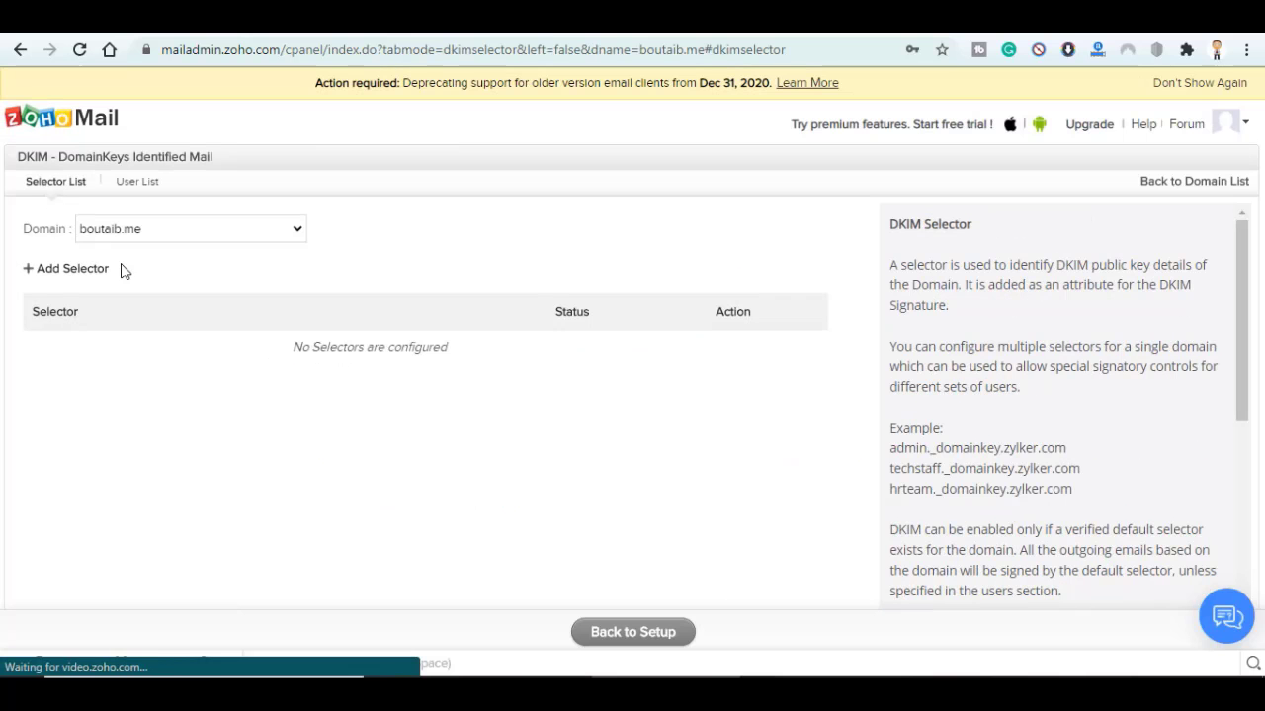
pyautogui.click(87, 270)
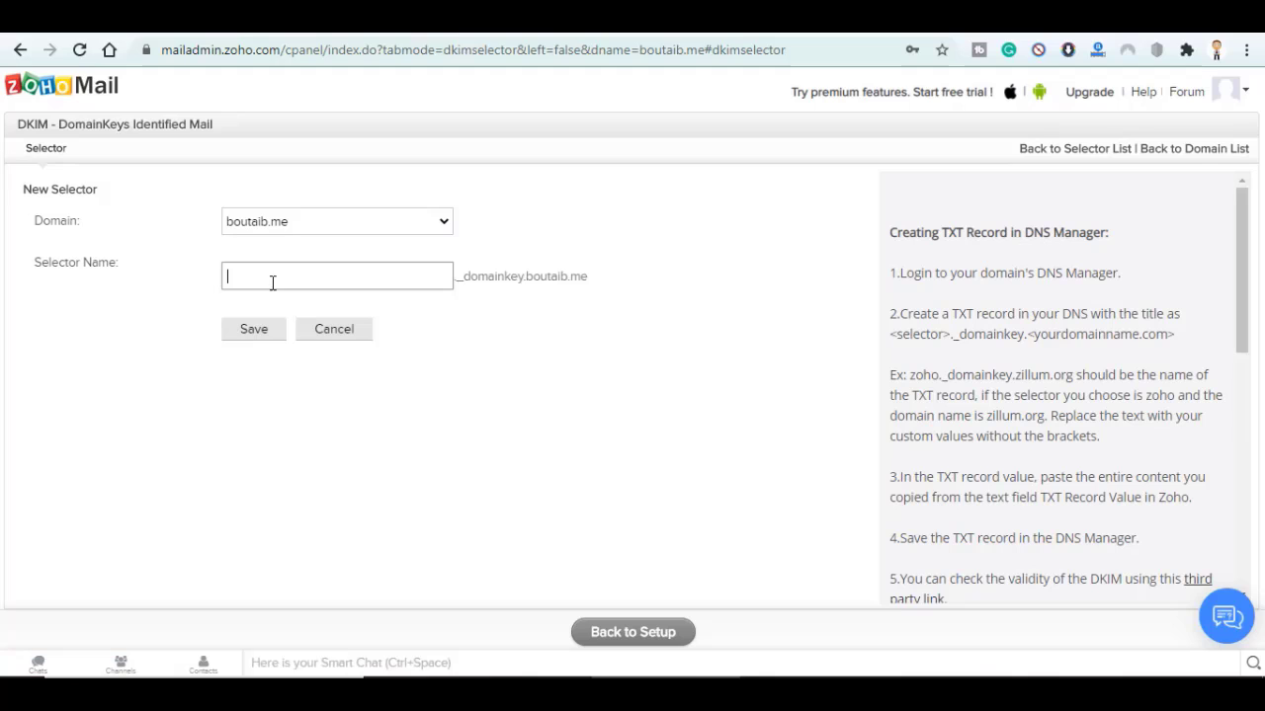
pyautogui.click(350, 277)
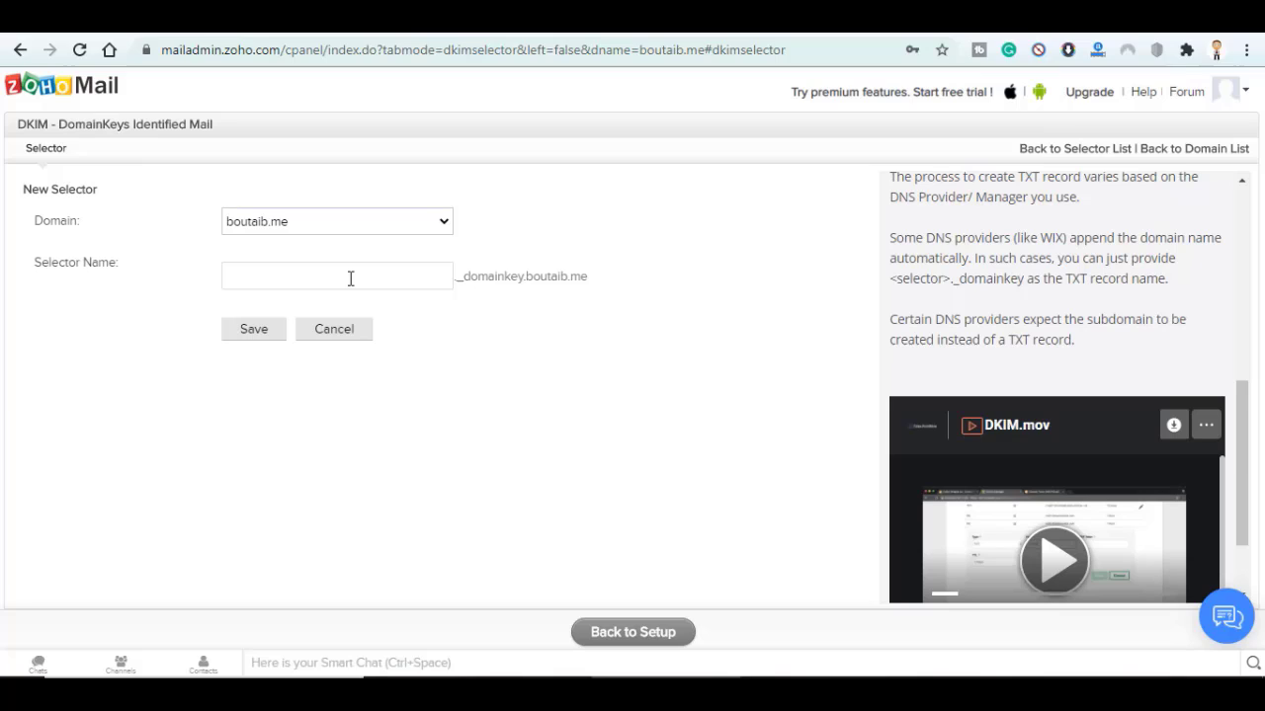
pyautogui.click(350, 277)
pyautogui.write('haitham')
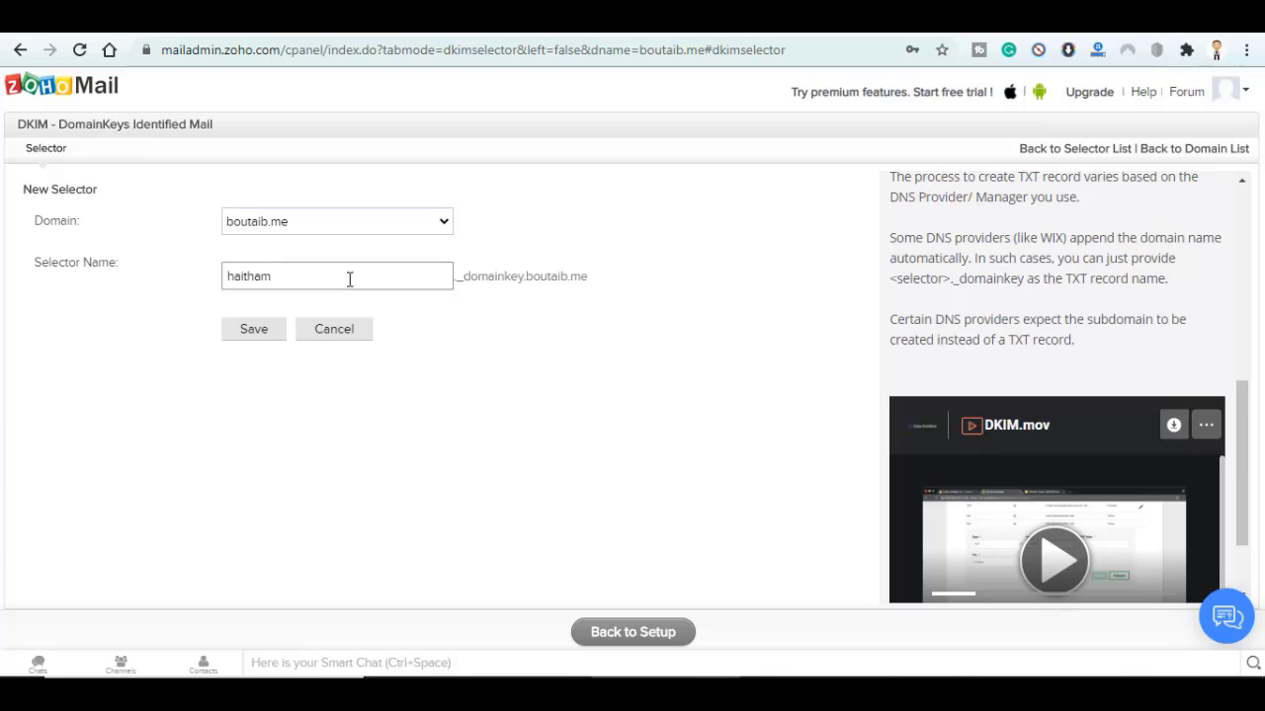
pyautogui.click(255, 333)
pyautogui.click(400, 304)
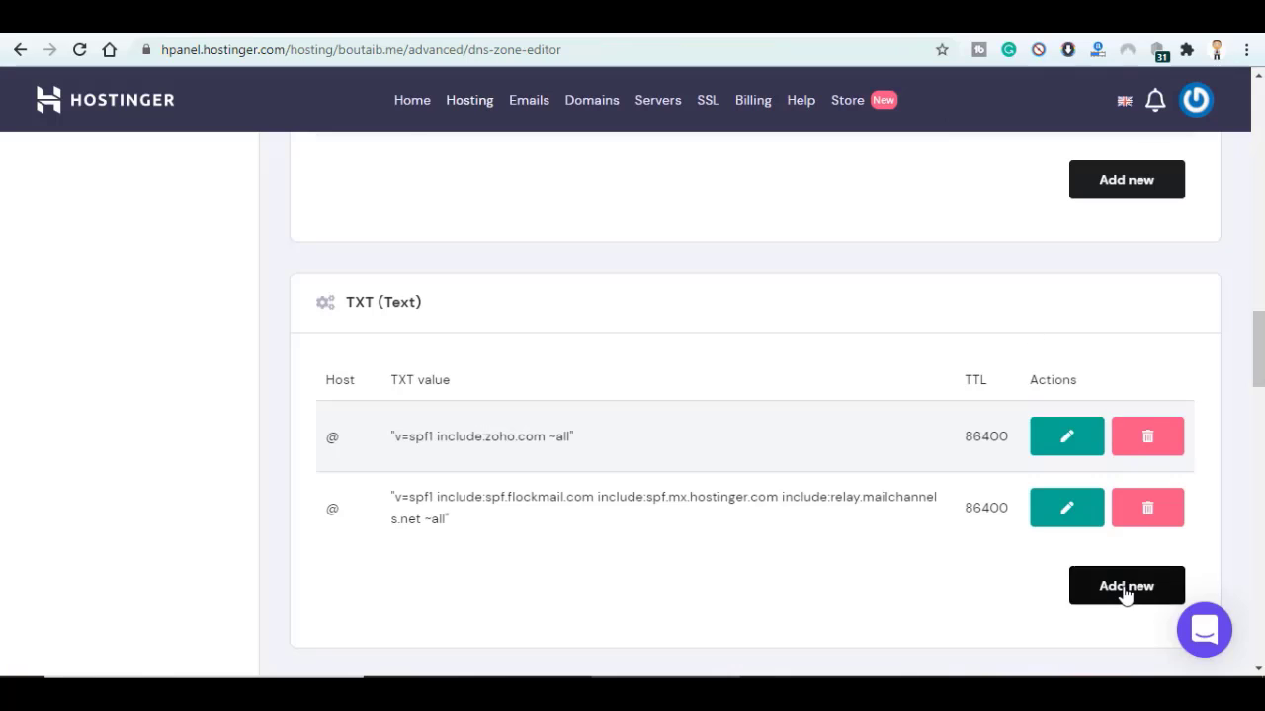
# Add the DKIM key as a Hostinger TXT record under Zoho's host name, then verify DKIM in Zoho
pyautogui.click(1126, 587)
pyautogui.click(569, 190)
pyautogui.hotkey('ctrl', 'v')
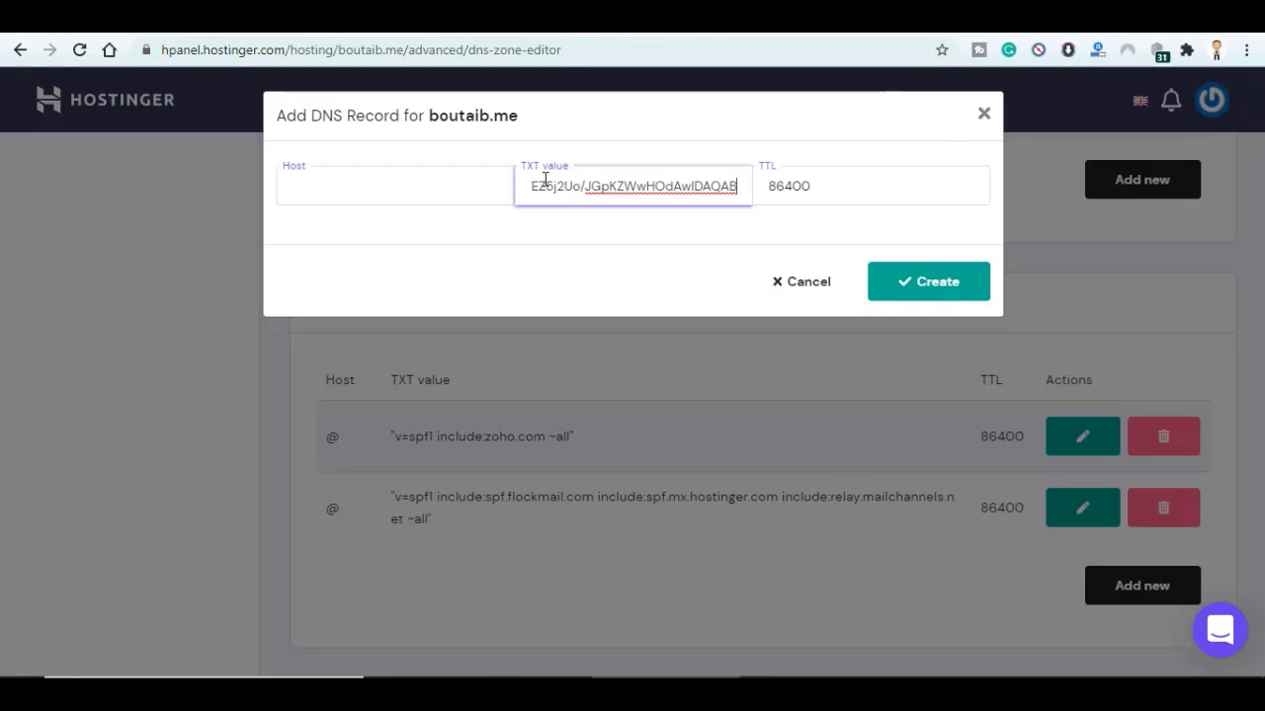
pyautogui.tripleClick(240, 325)
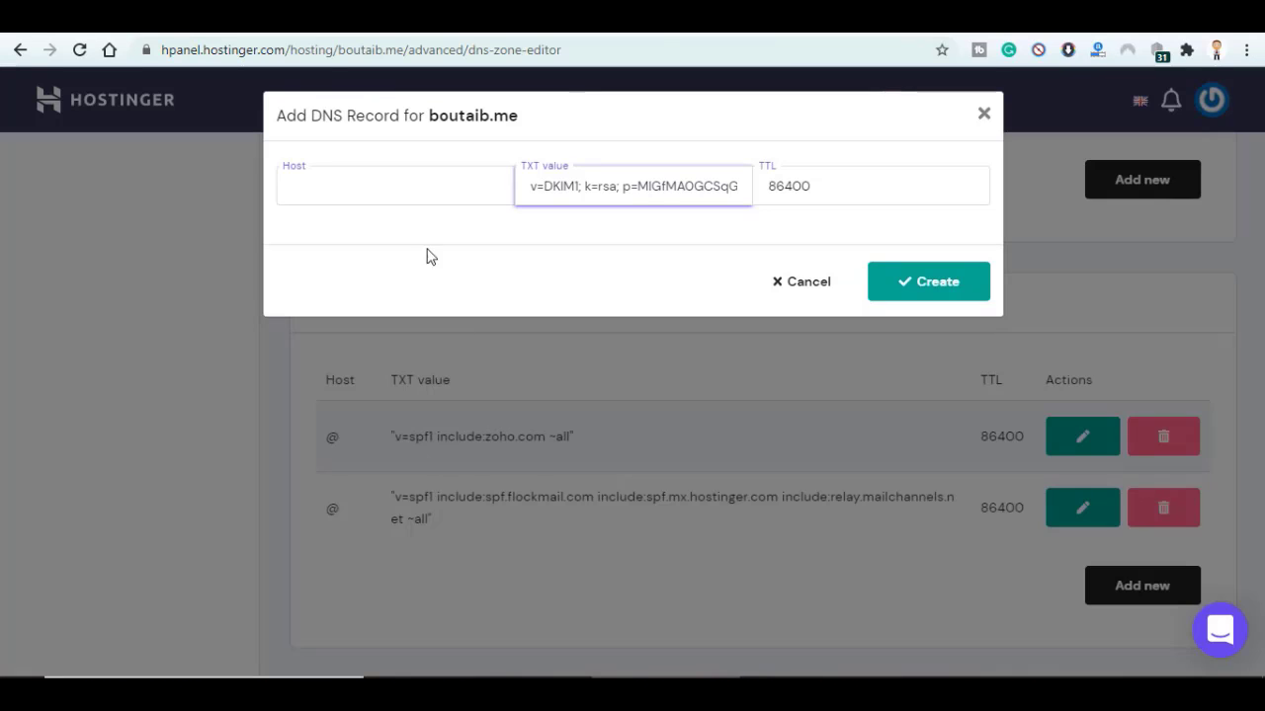
pyautogui.click(415, 190)
pyautogui.write('haitham._domainkey.boutaib.me')
pyautogui.click(961, 281)
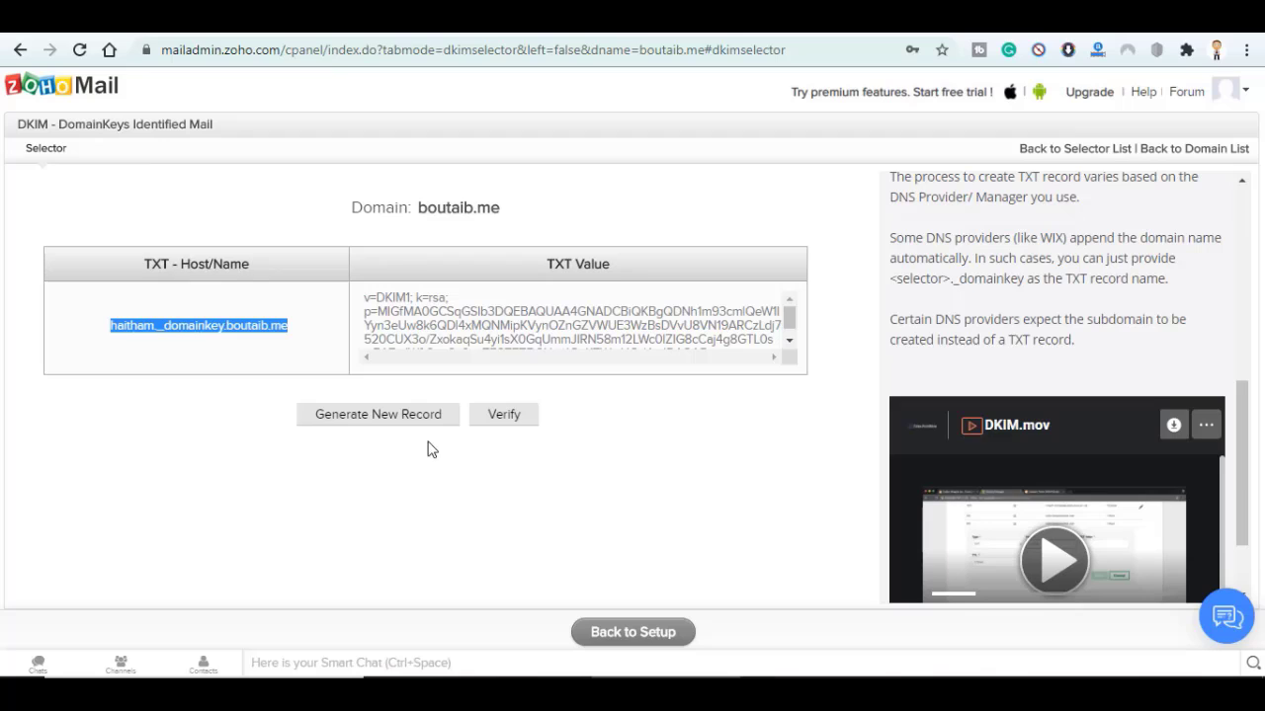
pyautogui.click(511, 421)
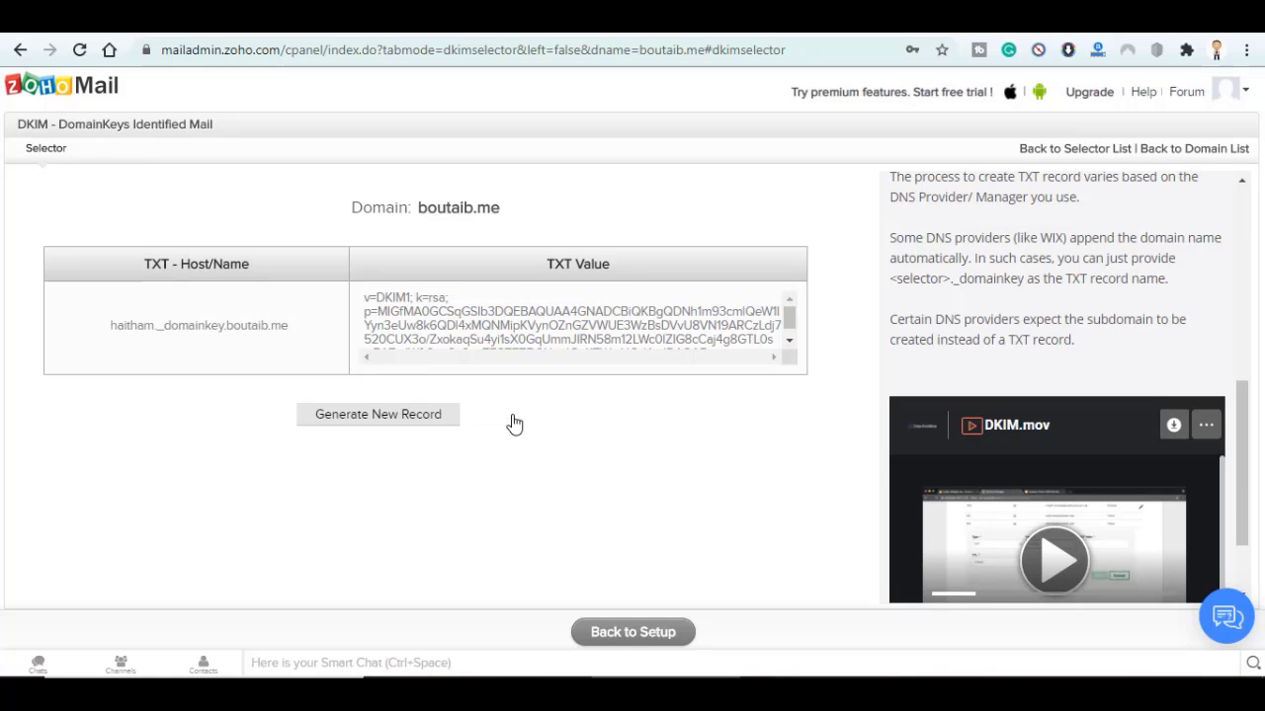
pyautogui.click(617, 635)
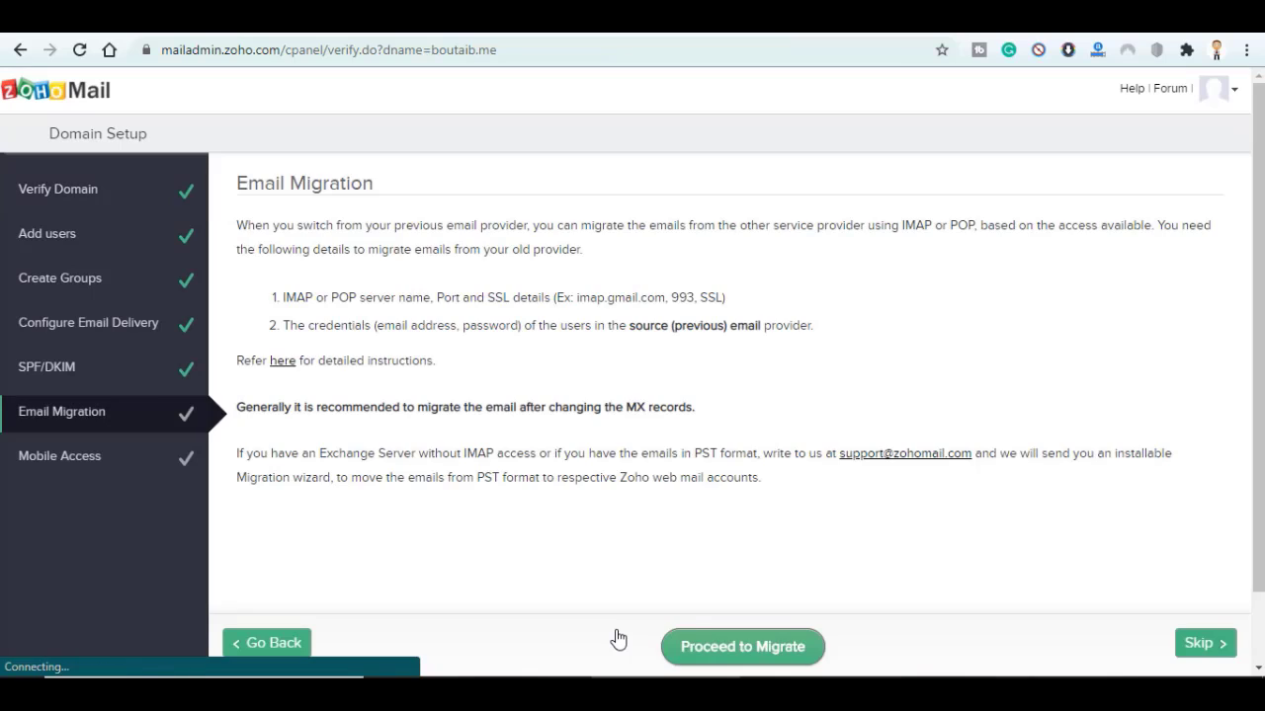
# Skip the Email Migration step to reach Mobile Access
pyautogui.moveTo(236, 183); pyautogui.dragTo(374, 184)
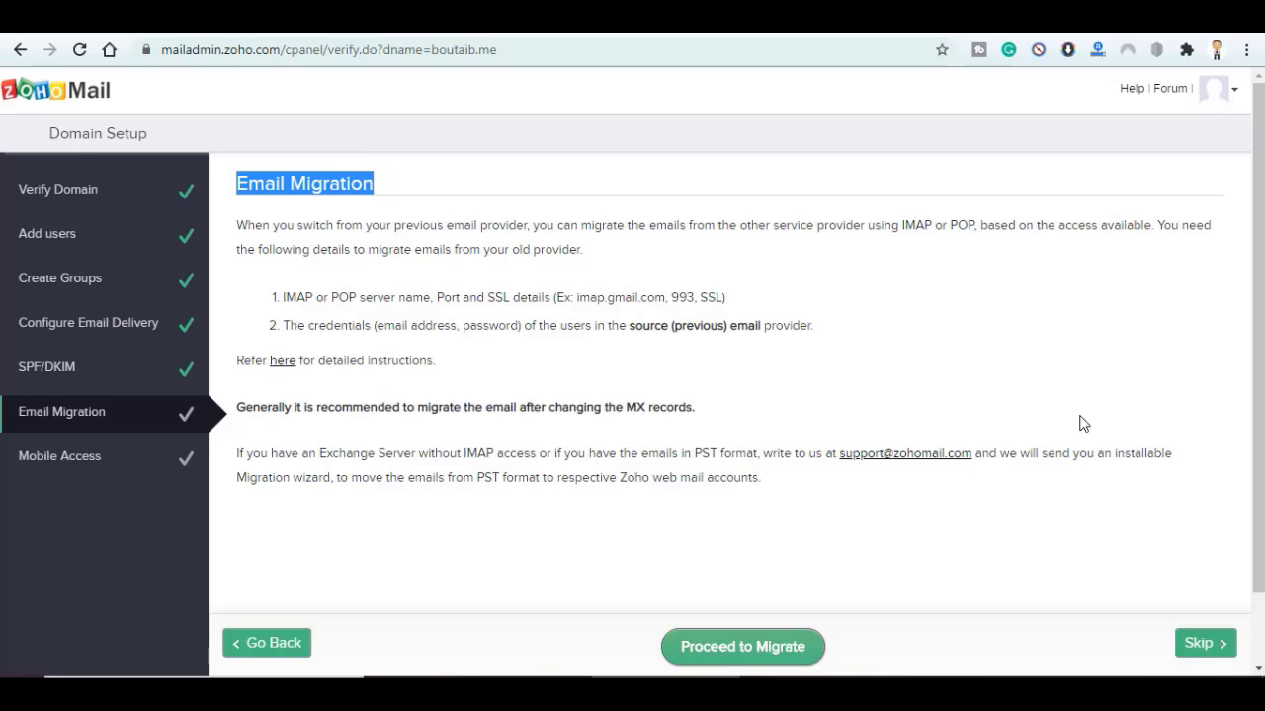
pyautogui.click(1202, 649)
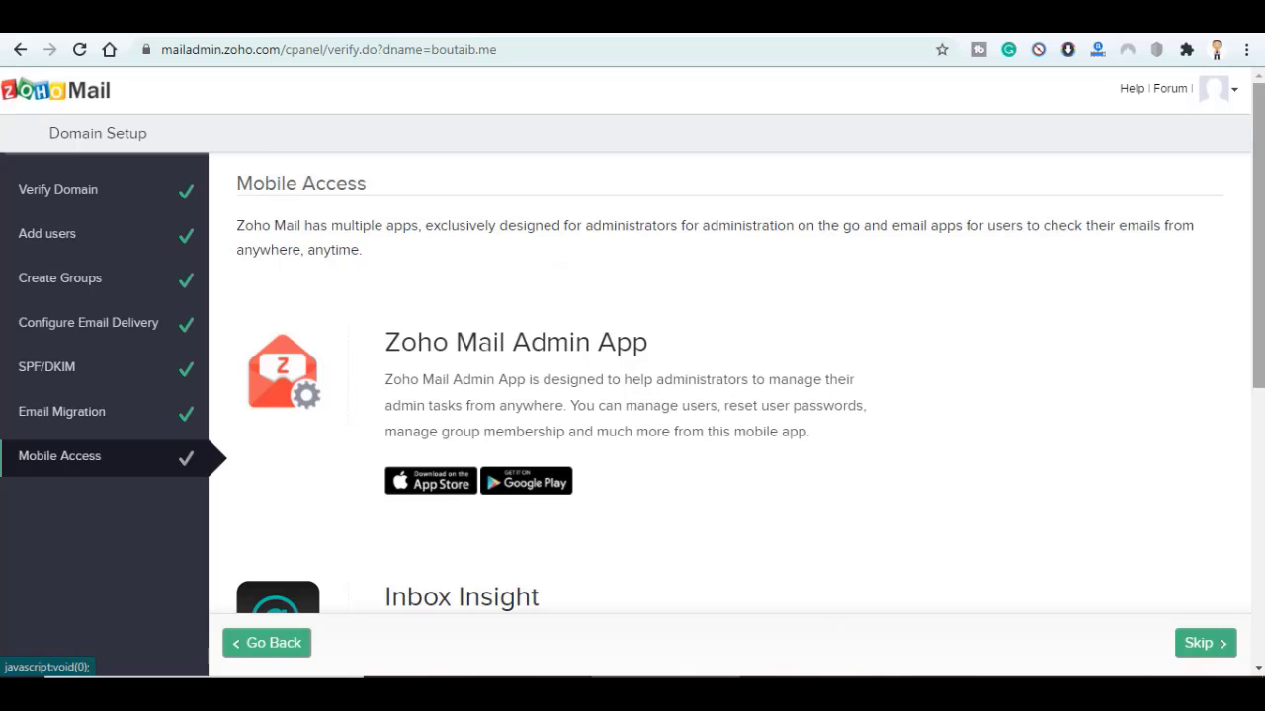
# Look over the Mobile Access admin app downloads, then skip to finish boutaib.me's basic setup
pyautogui.scroll(-1, 1247, 316)
pyautogui.scroll(1, 343, 221)
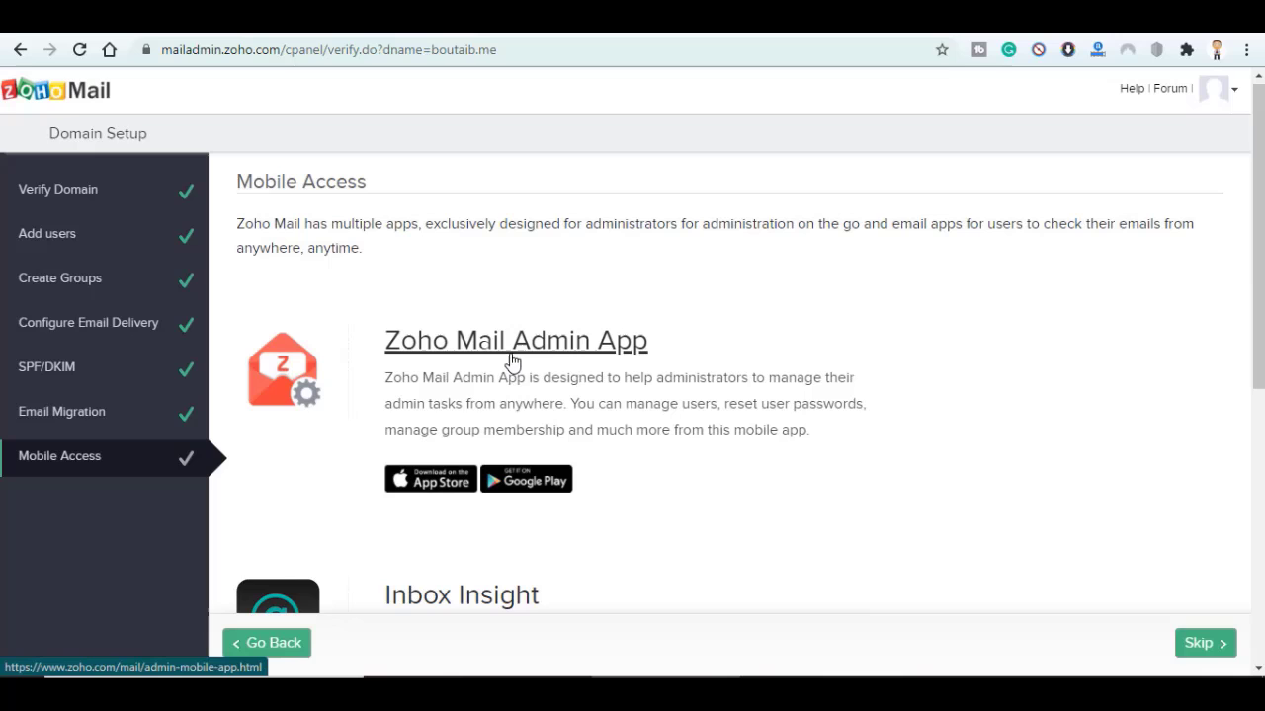
pyautogui.moveTo(1257, 277); pyautogui.dragTo(1258, 384)
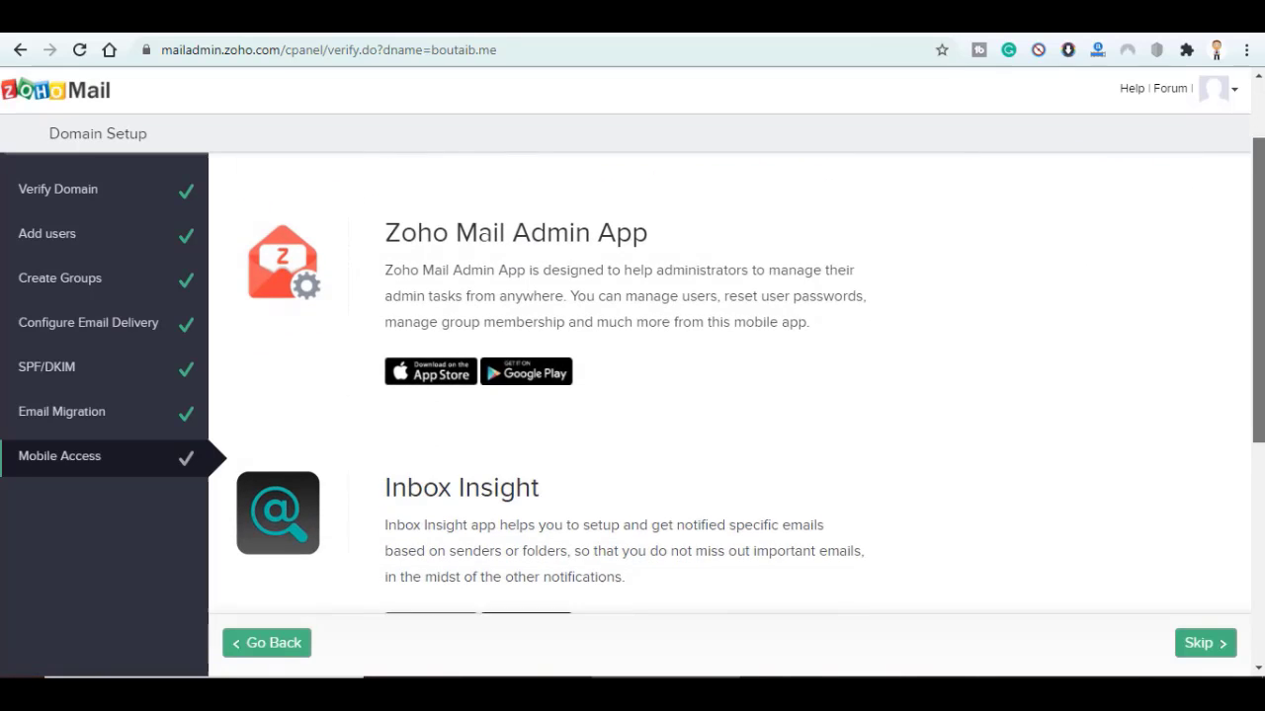
pyautogui.scroll(1, 731, 386)
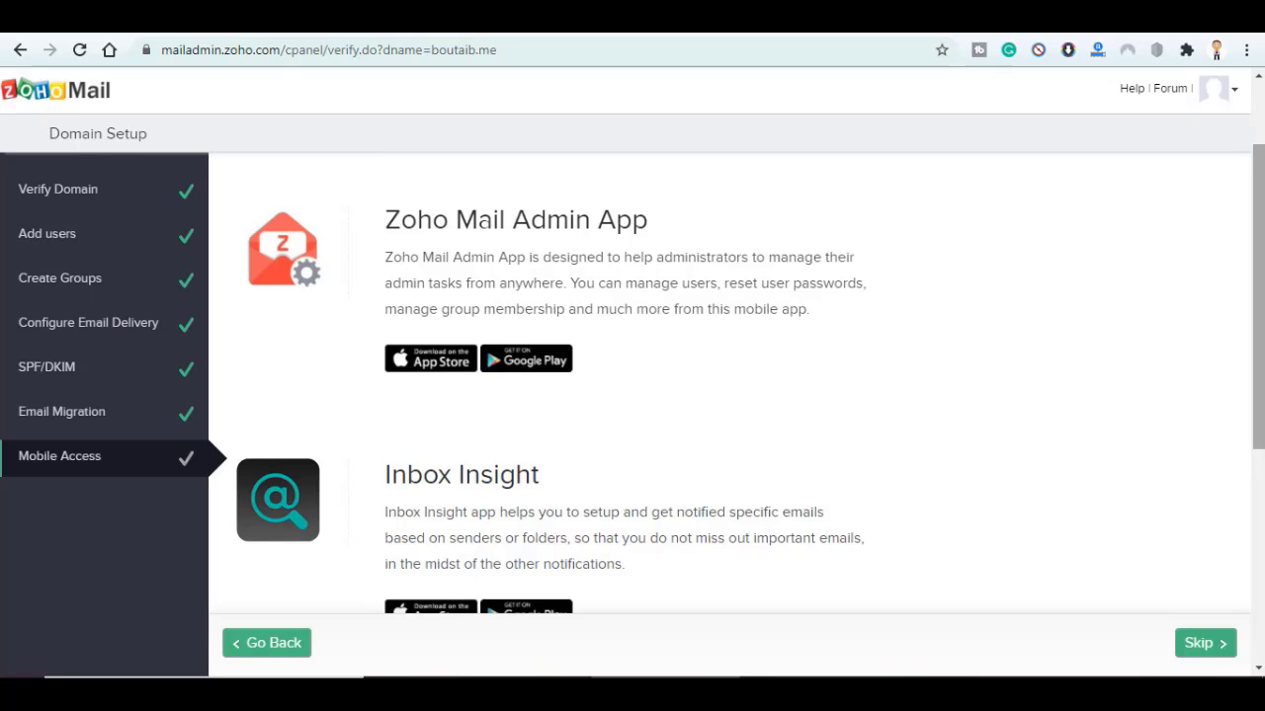
pyautogui.scroll(-5, 1216, 579)
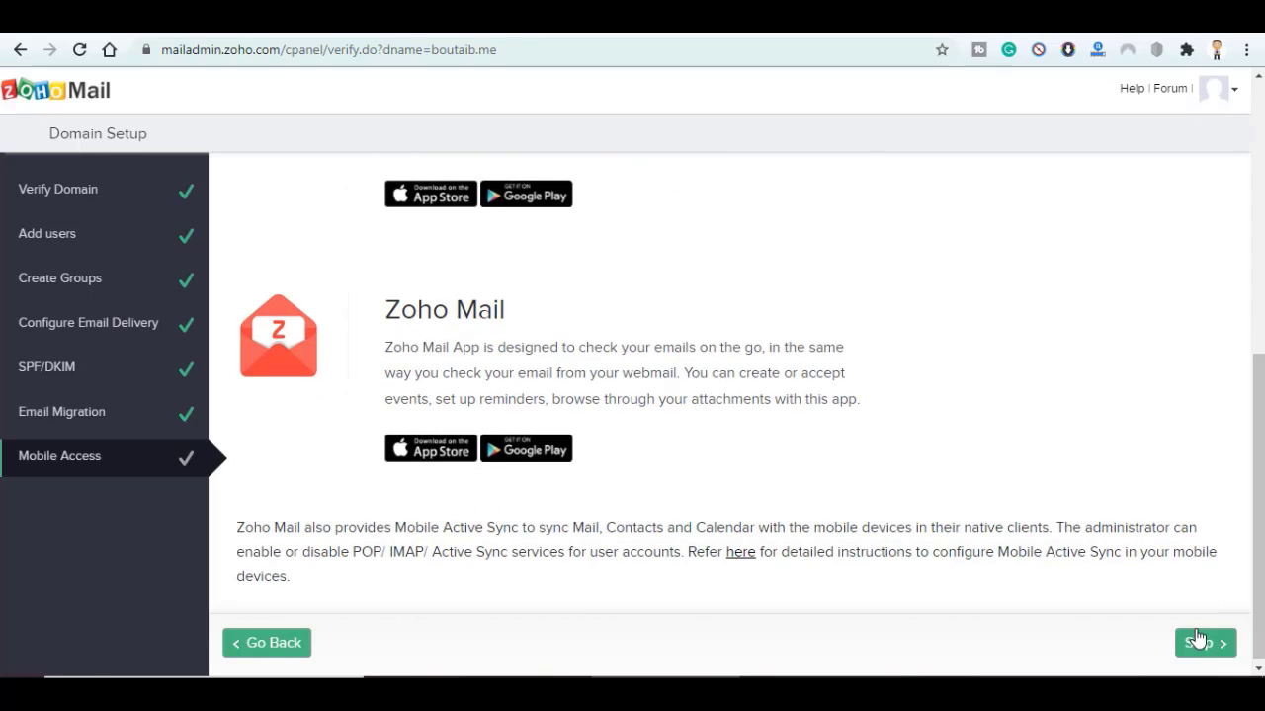
pyautogui.click(1199, 640)
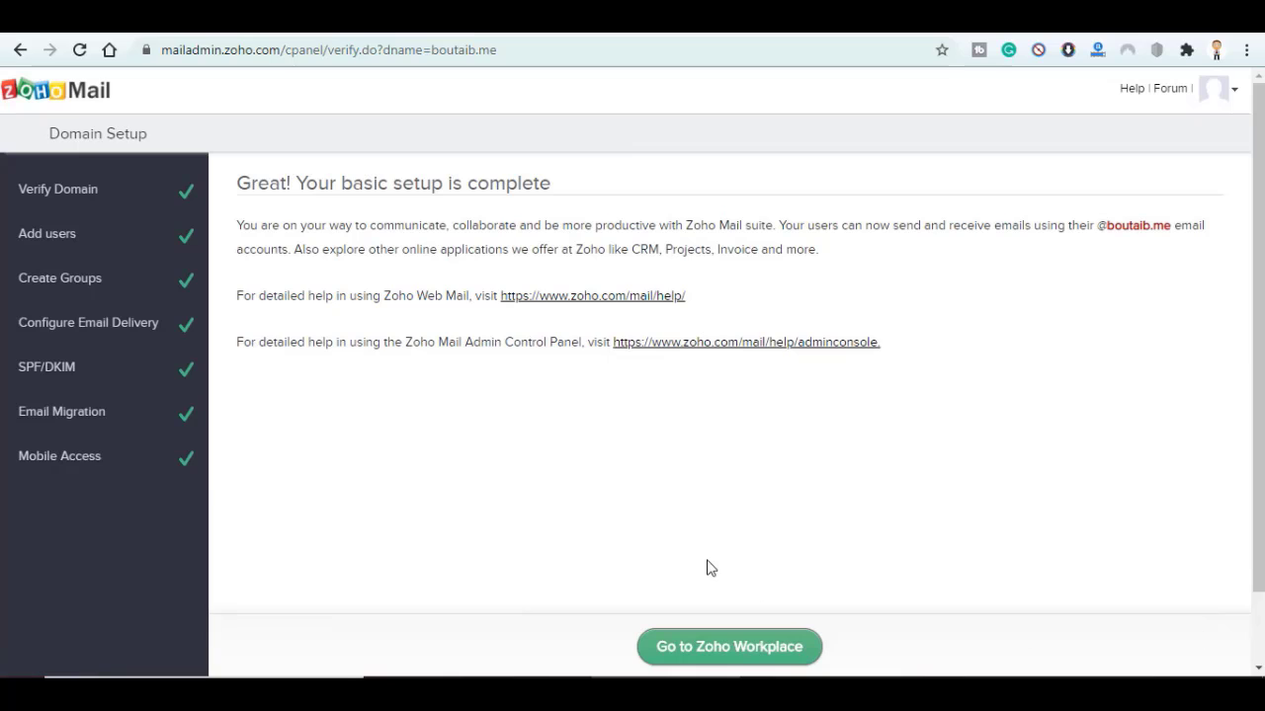
# Go to Zoho Workplace, decline the welcome tour, and open the Mail inbox
pyautogui.click(722, 652)
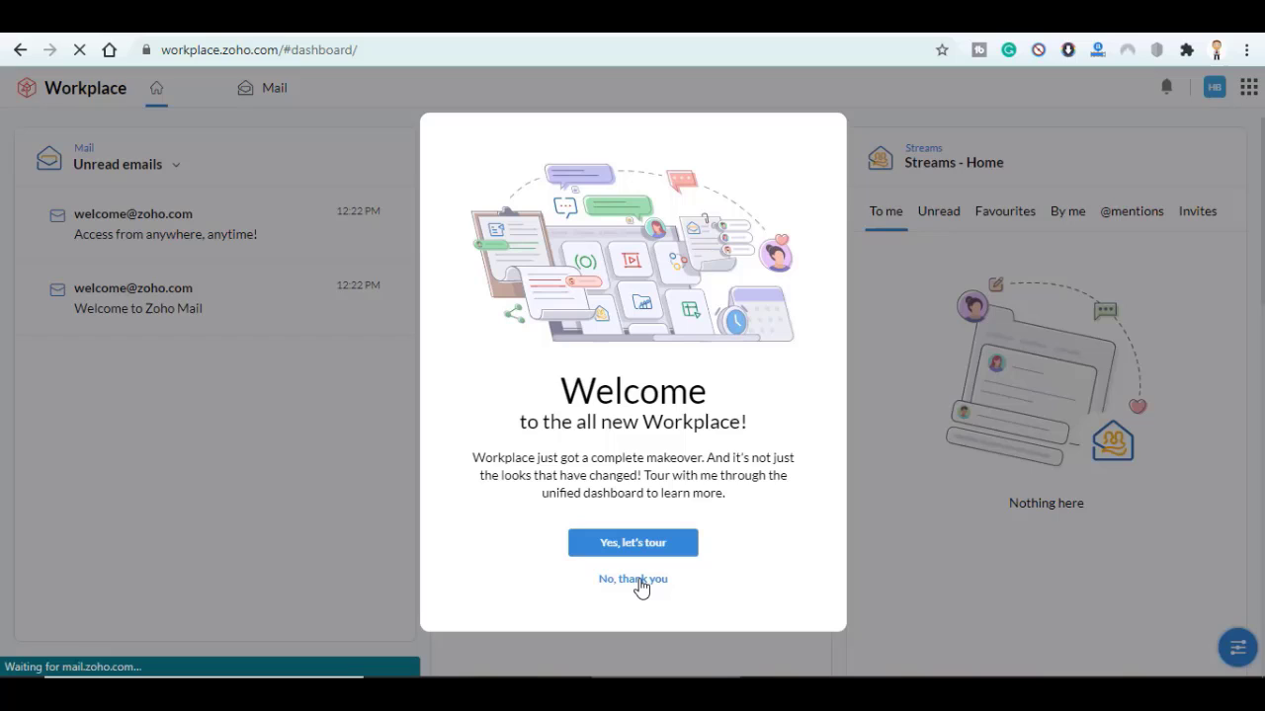
pyautogui.click(639, 583)
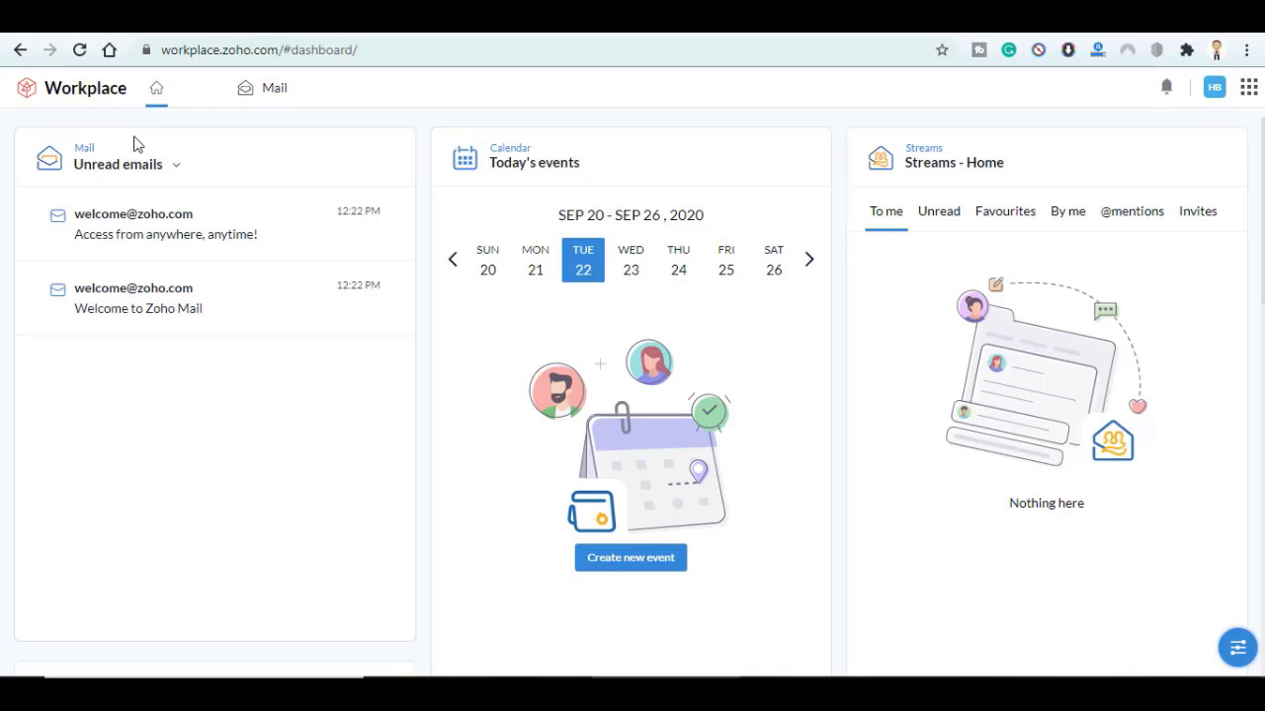
pyautogui.moveTo(69, 396)
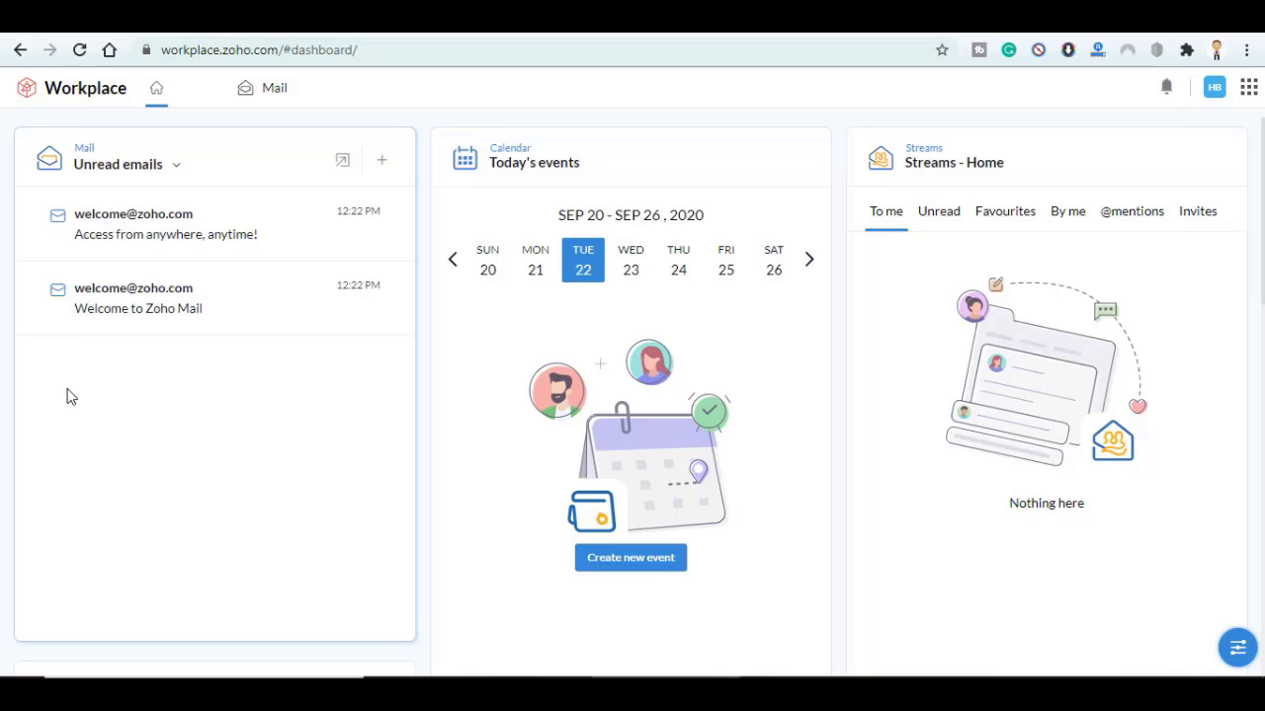
pyautogui.click(245, 94)
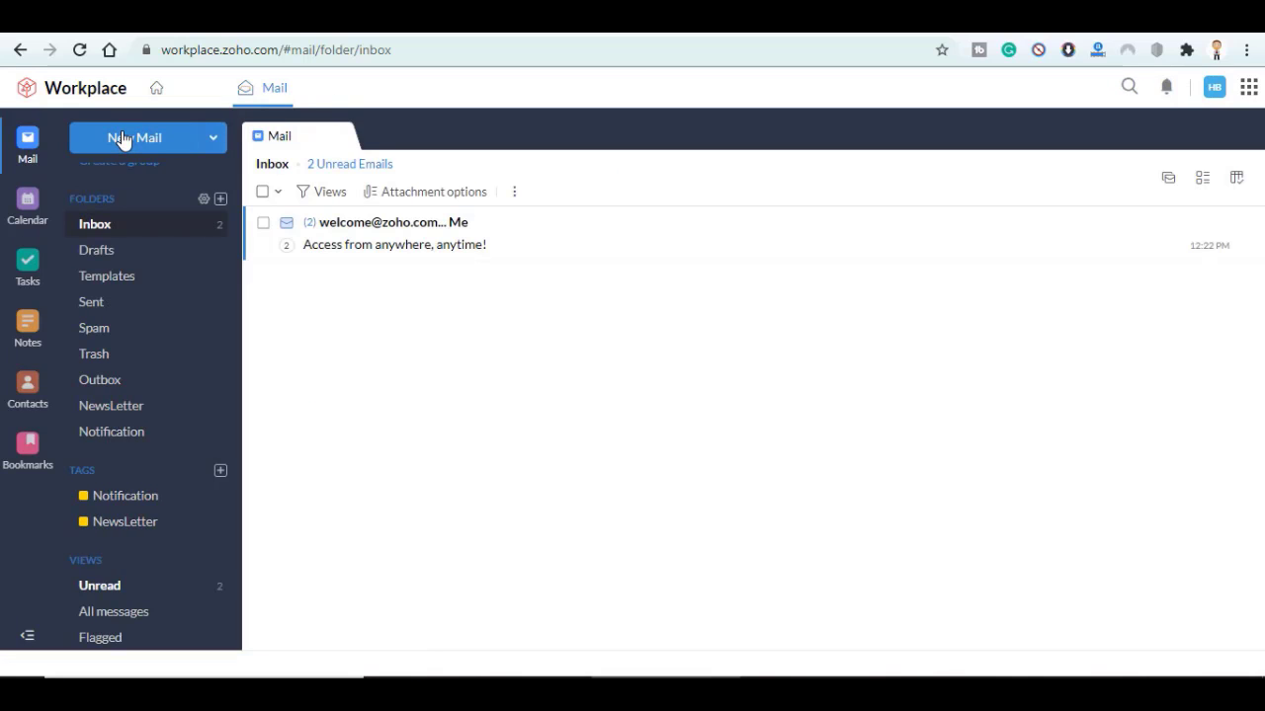
# Send the Gmail contact an email with subject 'Test' and body 'test'
pyautogui.click(121, 140)
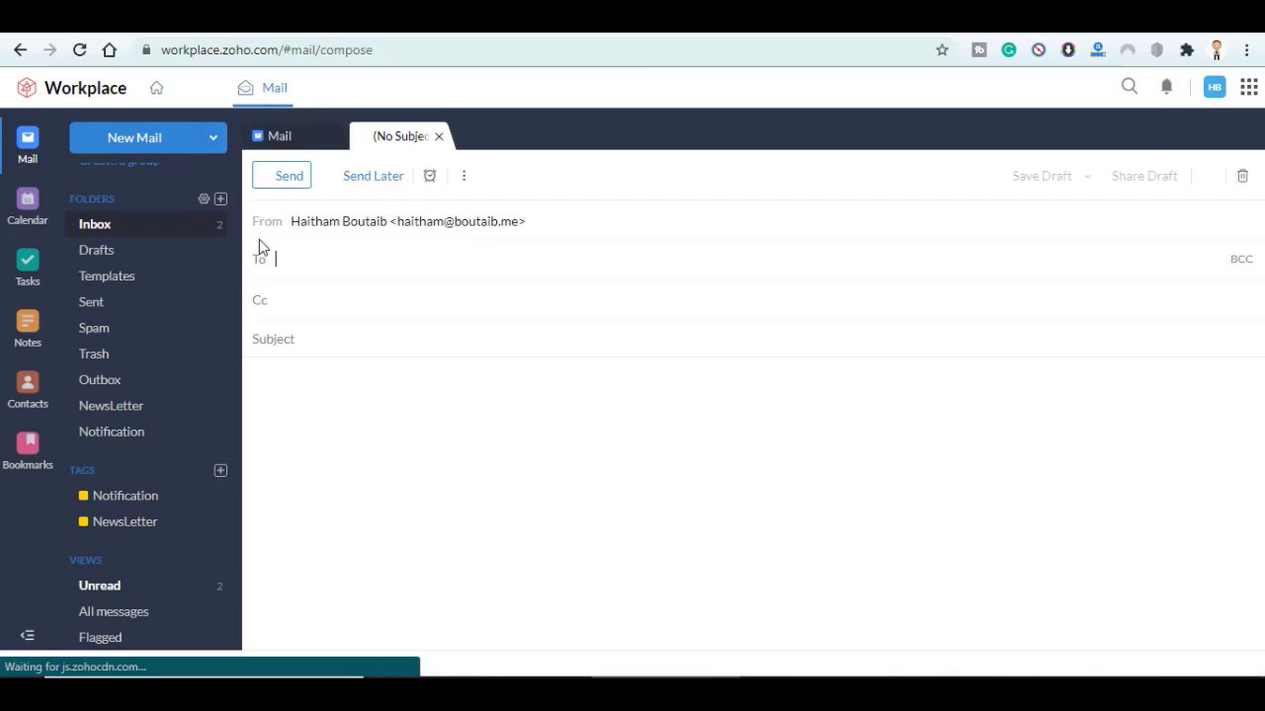
pyautogui.click(285, 259)
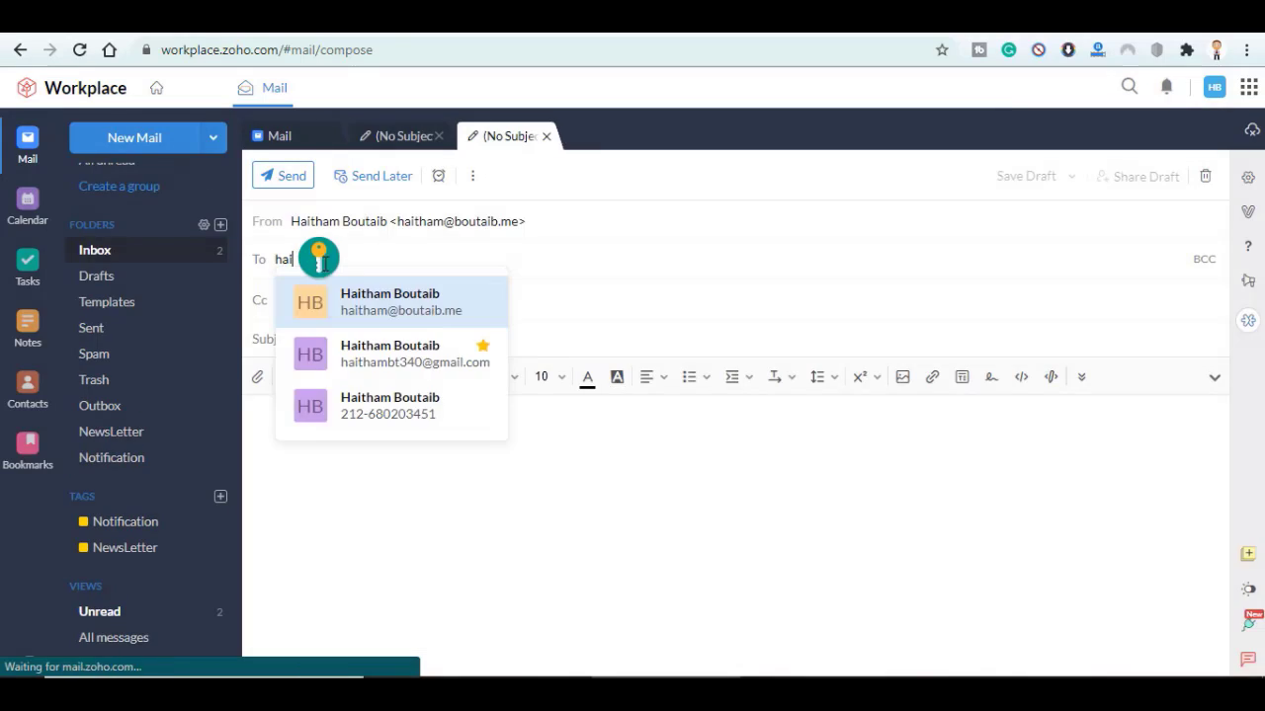
pyautogui.click(1106, 392)
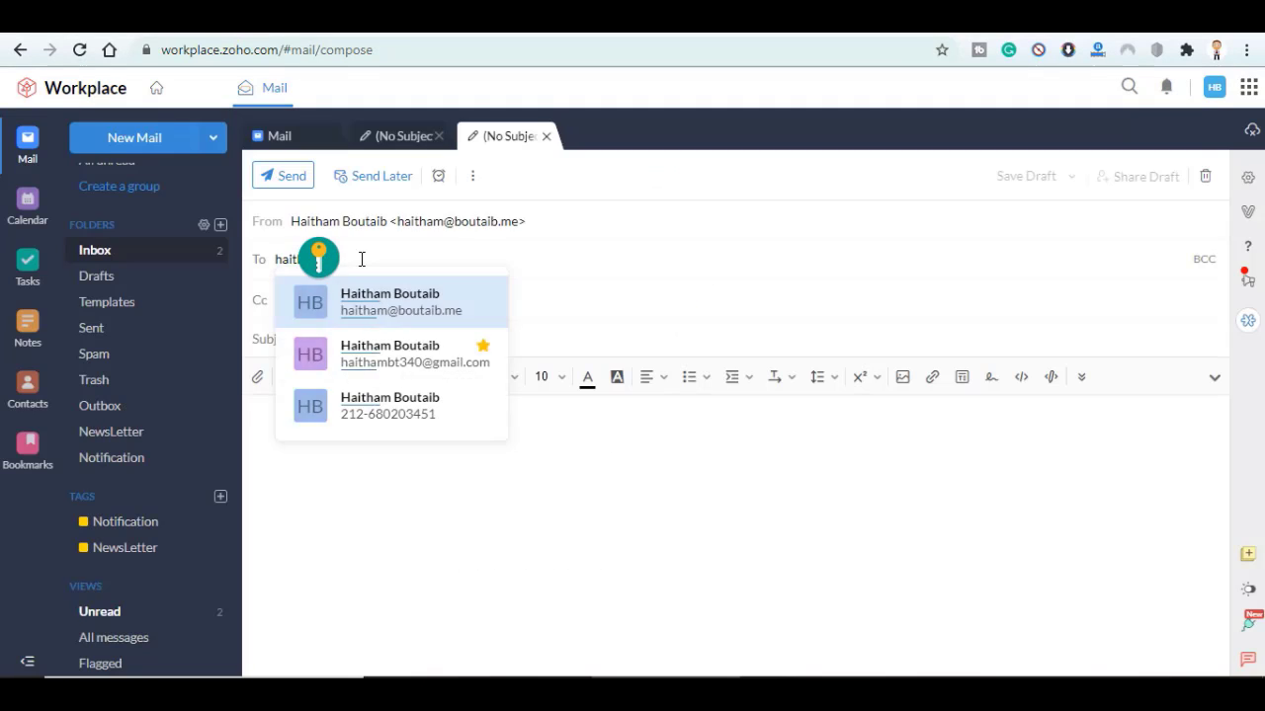
pyautogui.click(279, 300)
pyautogui.click(280, 346)
pyautogui.write('Test')
pyautogui.click(305, 429)
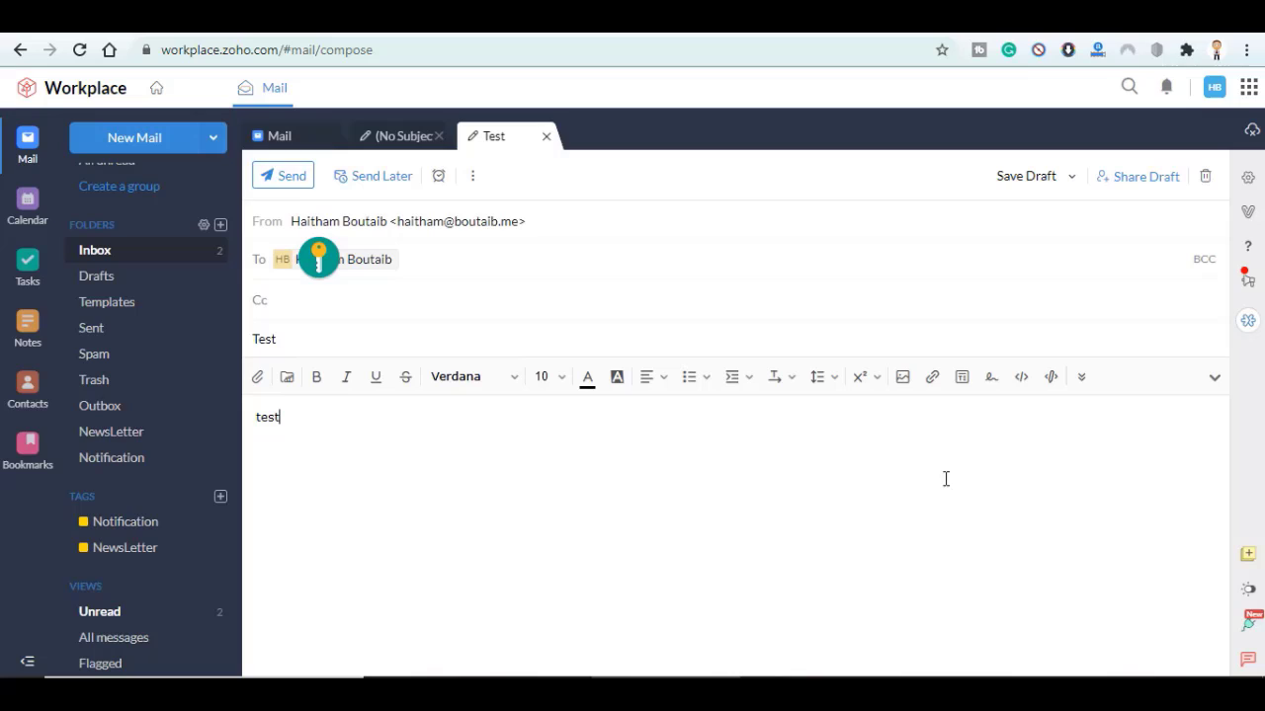
pyautogui.click(277, 180)
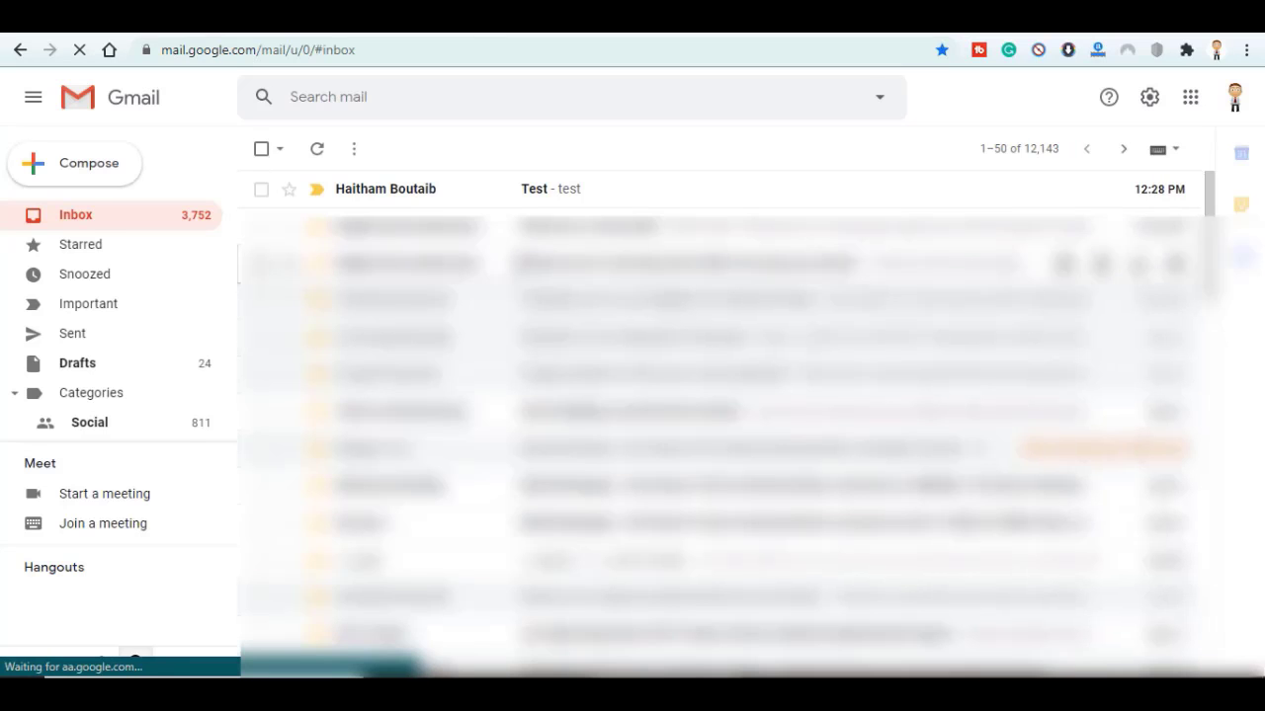
# Open the Test email in Gmail and confirm its sender is the boutaib.me address
pyautogui.click(422, 192)
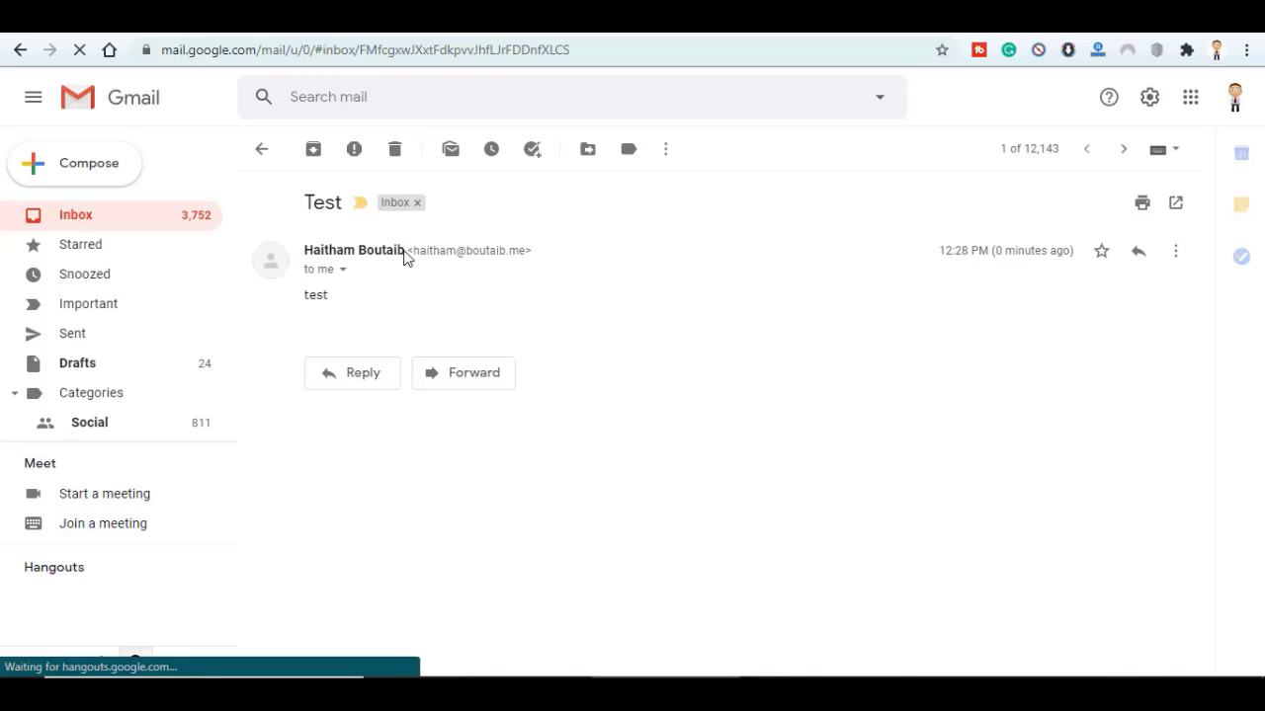
pyautogui.moveTo(414, 252); pyautogui.dragTo(528, 251)
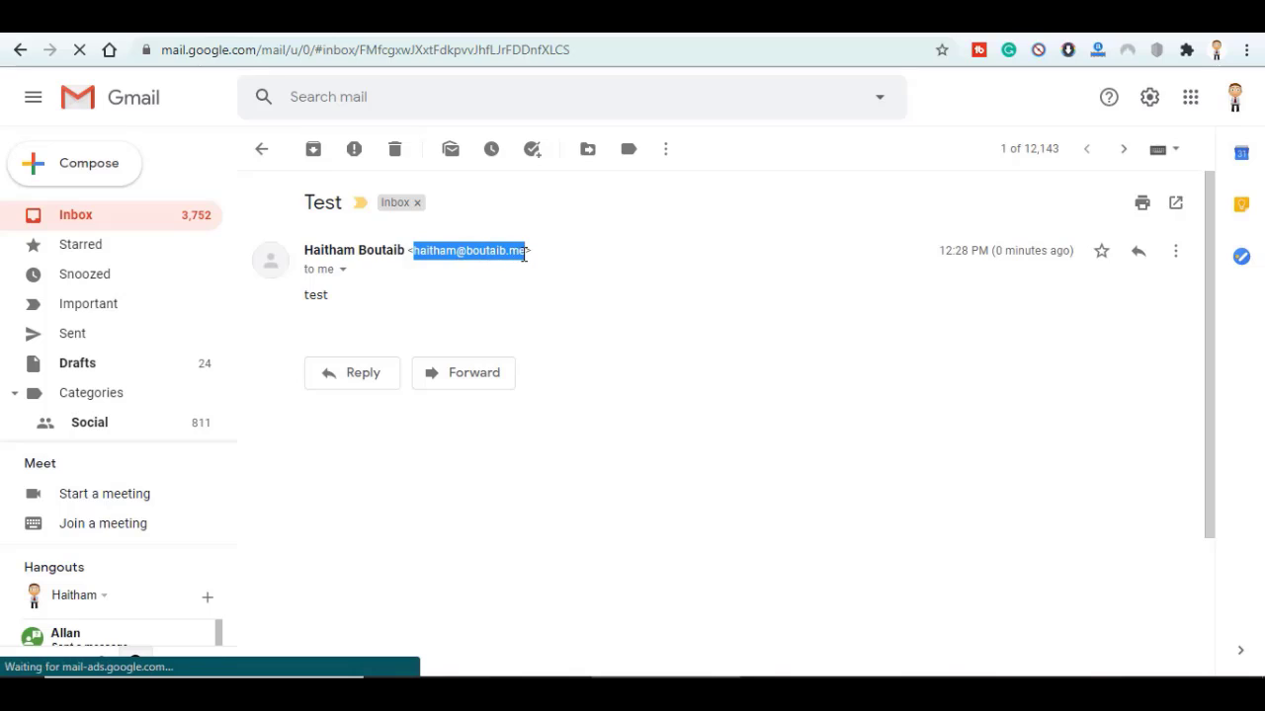
pyautogui.click(333, 309)
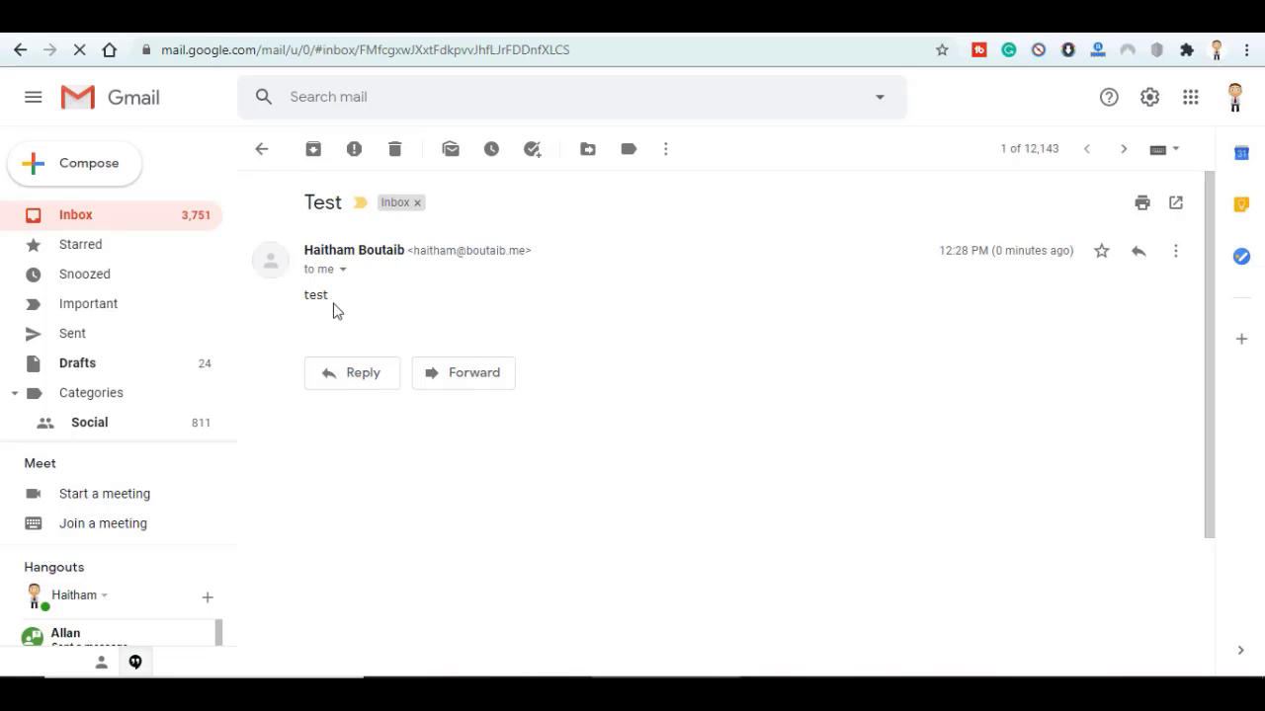